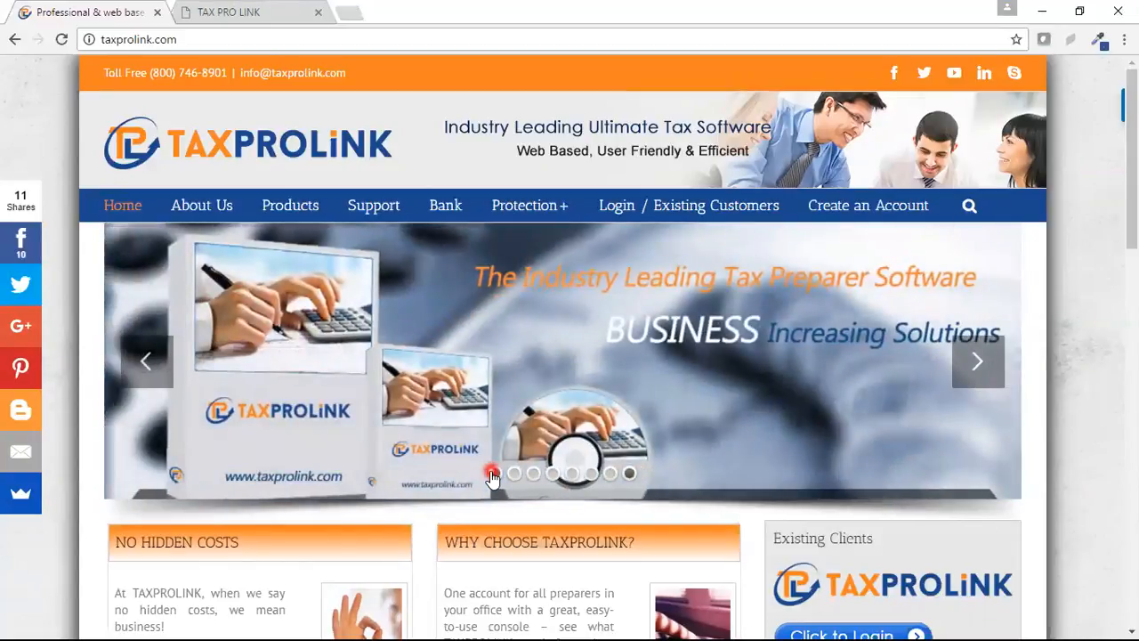
# Step: Switch to the TaxProLink office tab from the public homepage
pyautogui.click(247, 14)
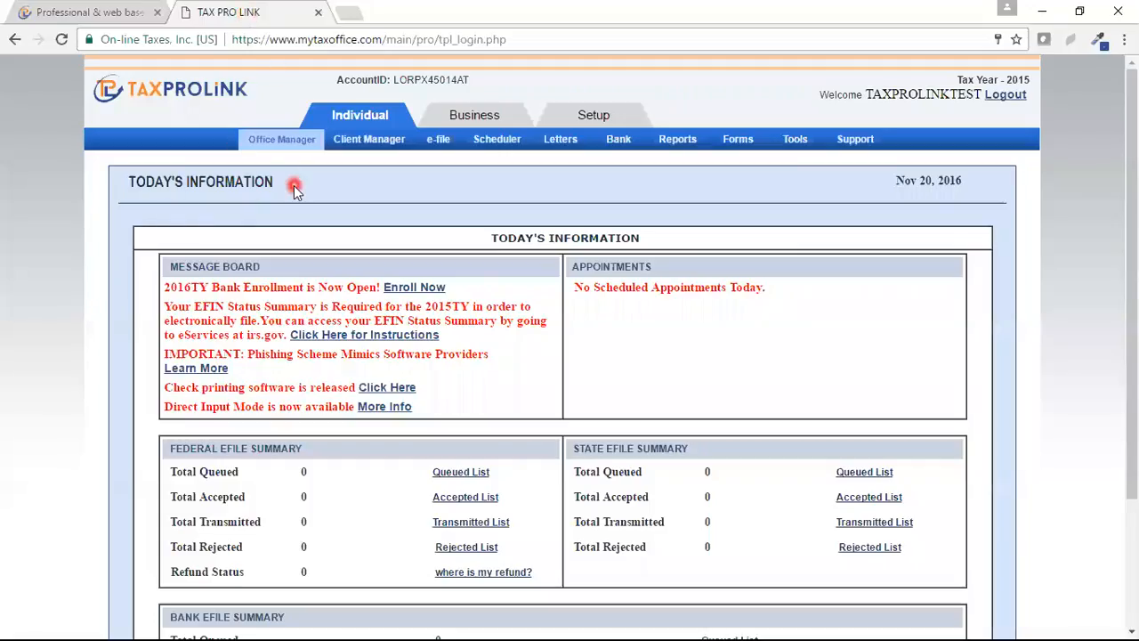
# Step: Go to Setup > Preparer to list the firm's three existing preparers
pyautogui.click(249, 132)
pyautogui.click(598, 117)
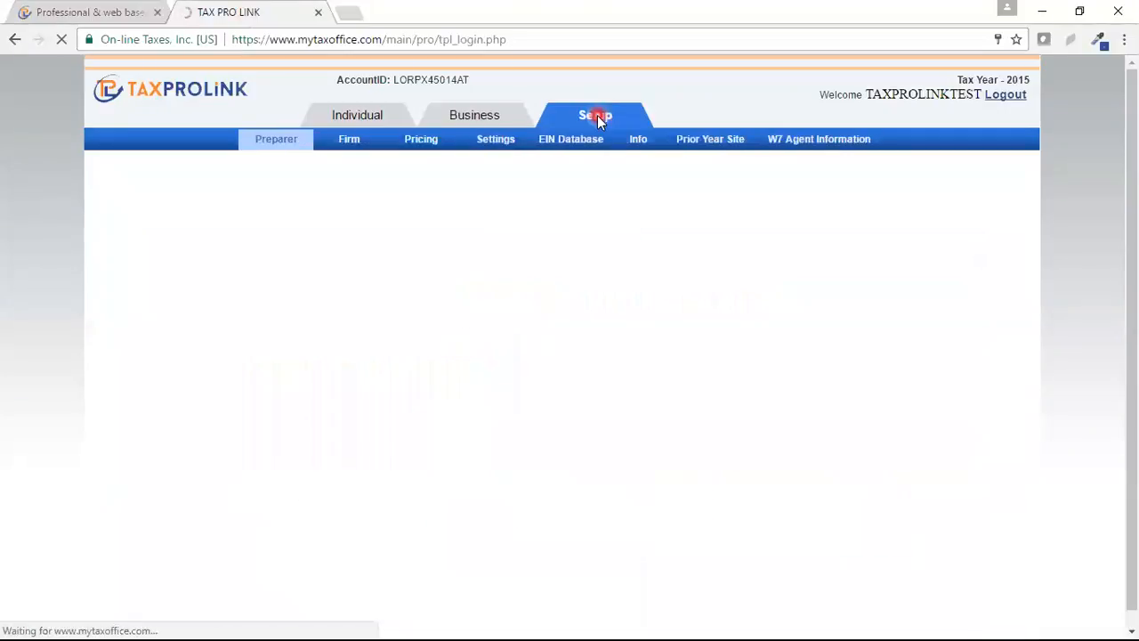
pyautogui.click(293, 142)
pyautogui.click(253, 138)
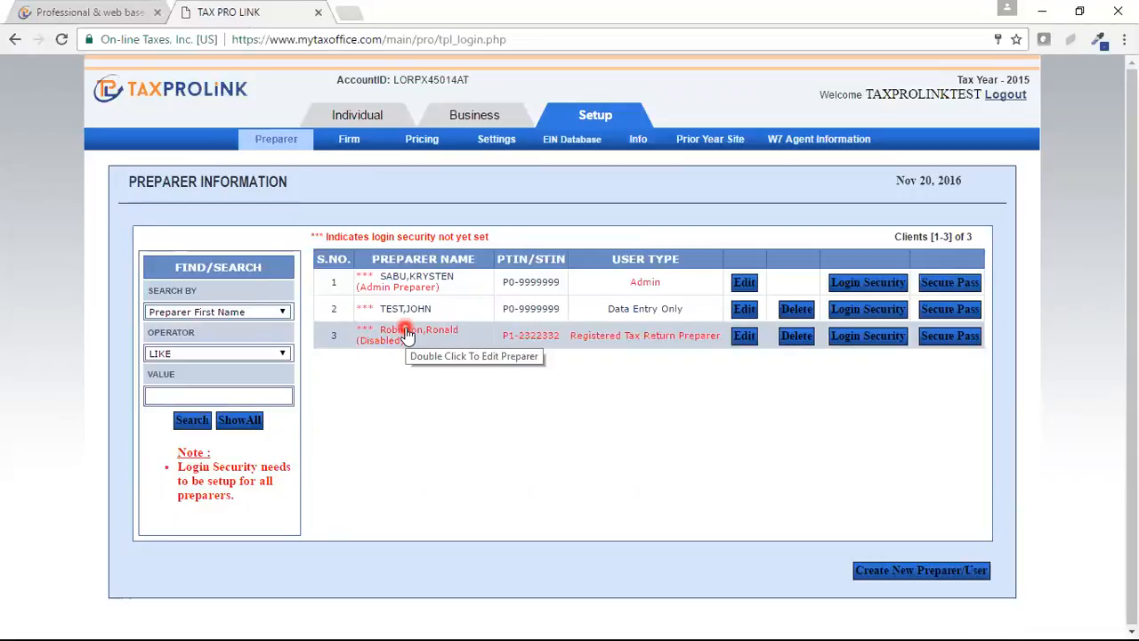
# Step: Start a new preparer user with a user name, password, matching confirmation and hint 'hint'
pyautogui.click(943, 575)
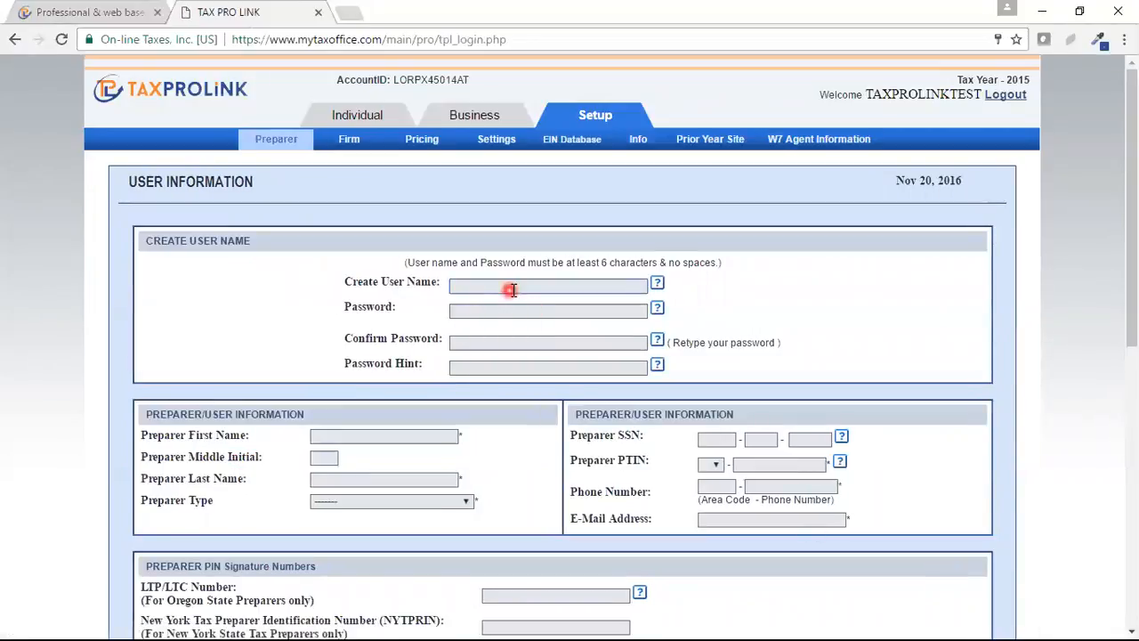
pyautogui.click(514, 287)
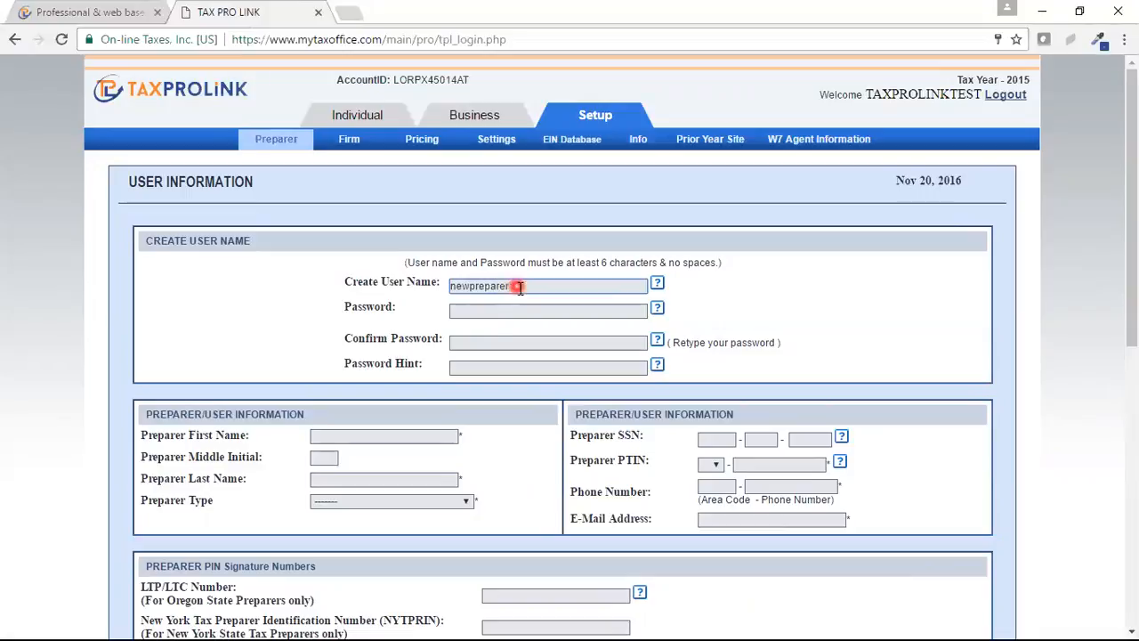
pyautogui.click(479, 310)
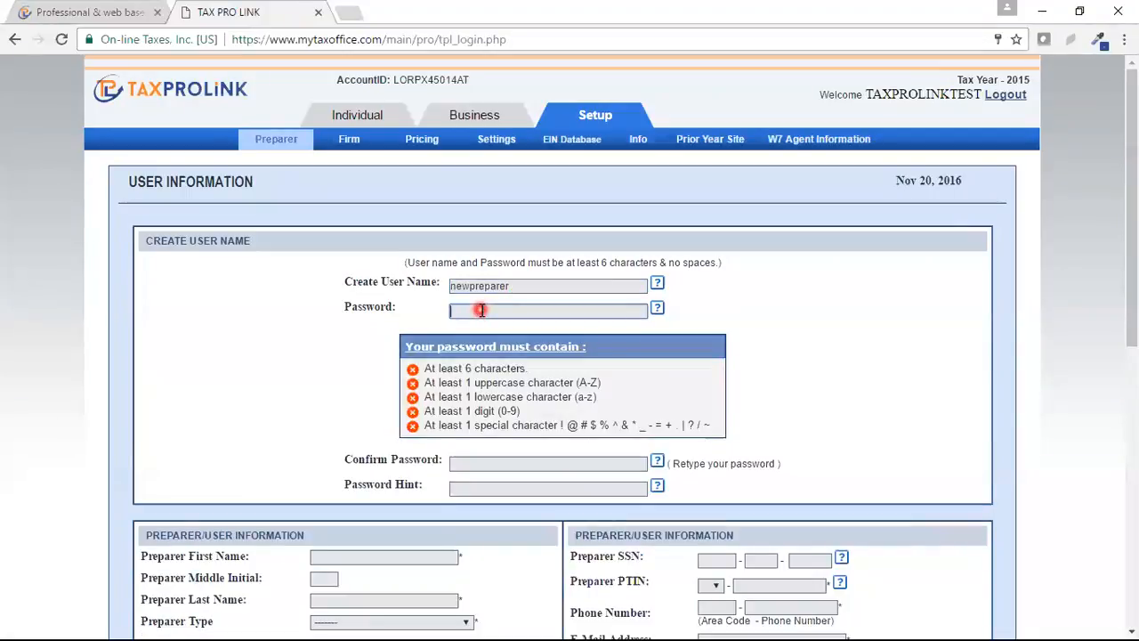
pyautogui.write('Testpass')
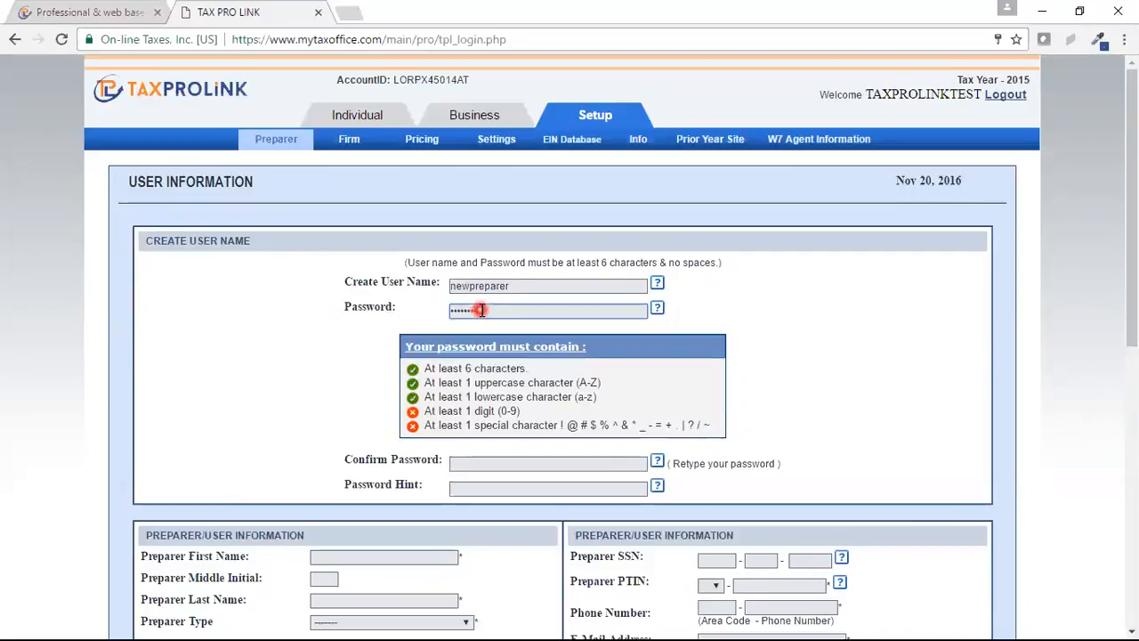
pyautogui.write('1')
pyautogui.click(850, 370)
pyautogui.click(489, 343)
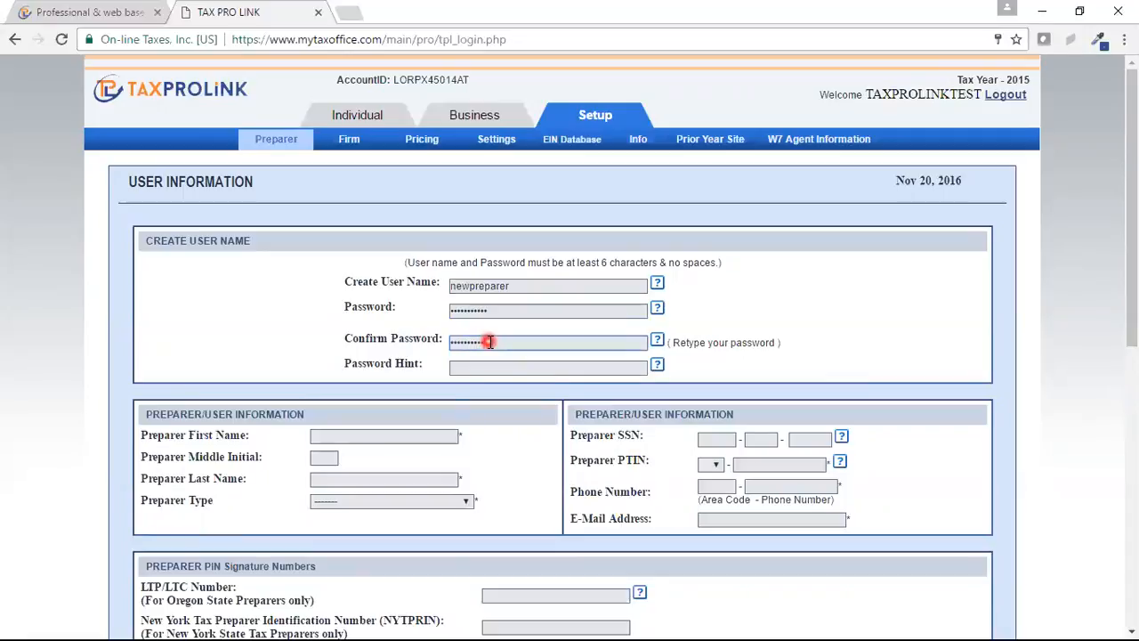
pyautogui.click(479, 367)
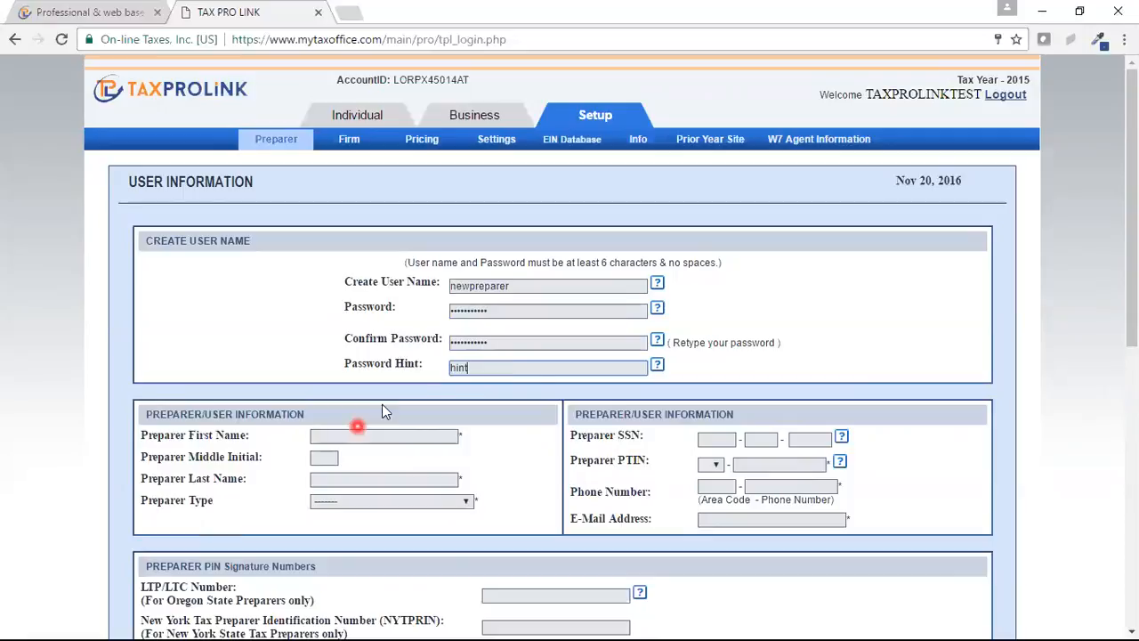
# Step: Set the PTIN prefix to P and enter the preparer's PTIN and phone number
pyautogui.click(714, 463)
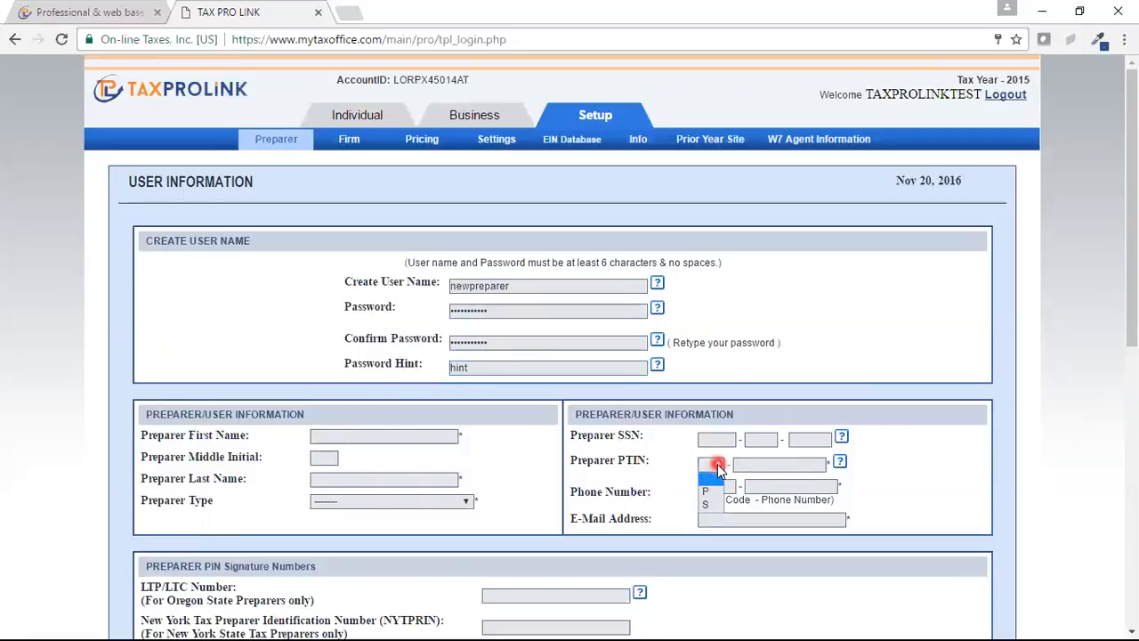
pyautogui.click(708, 491)
pyautogui.click(746, 464)
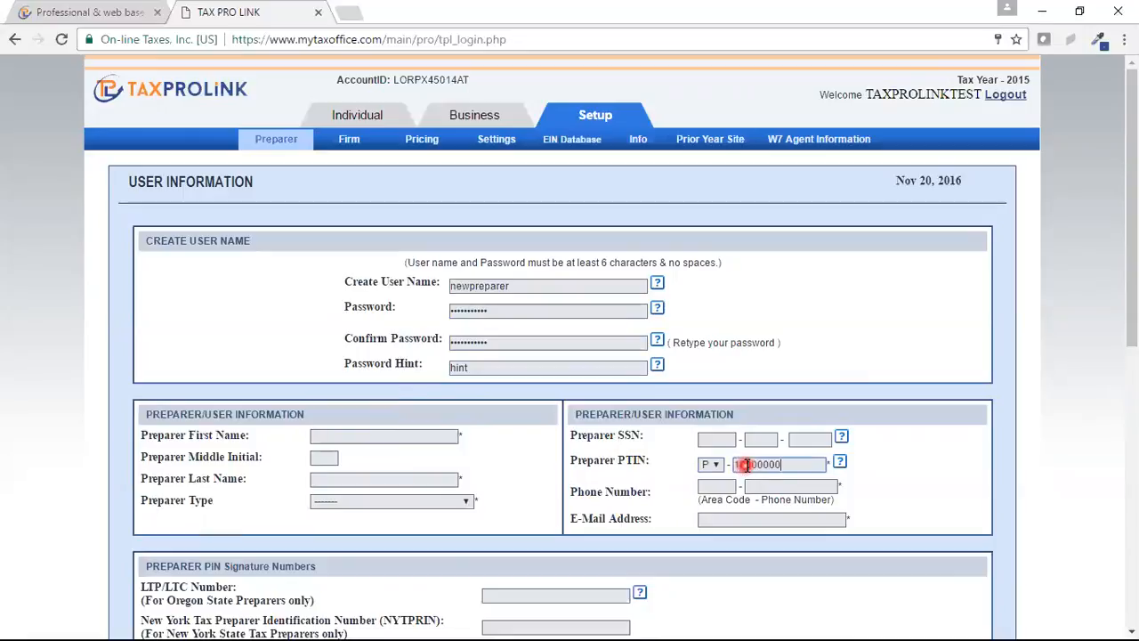
pyautogui.click(718, 486)
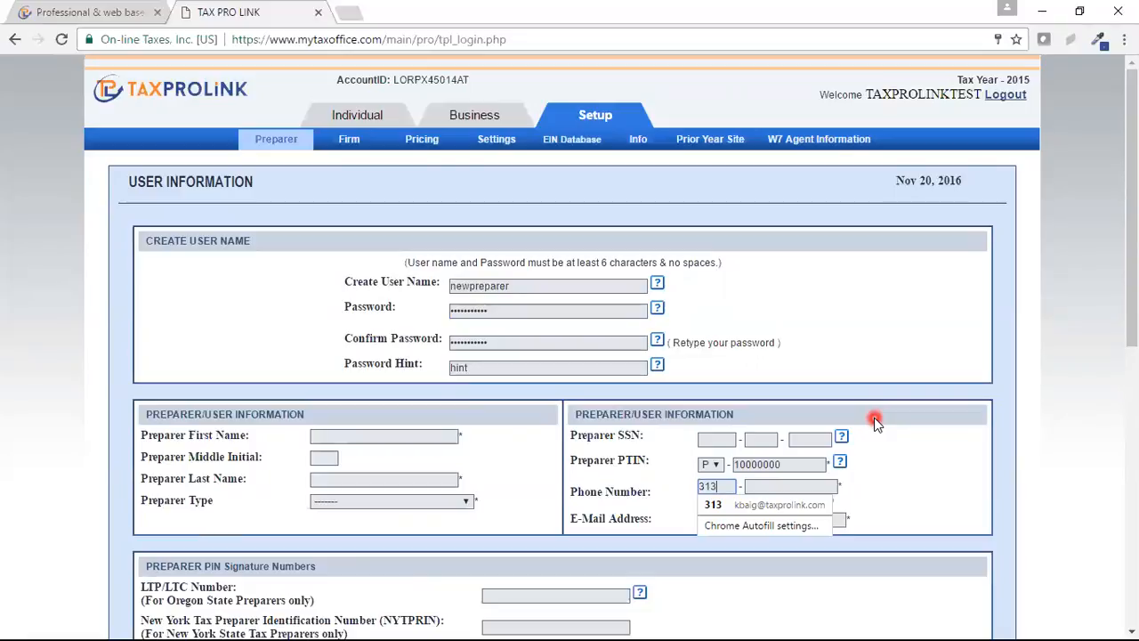
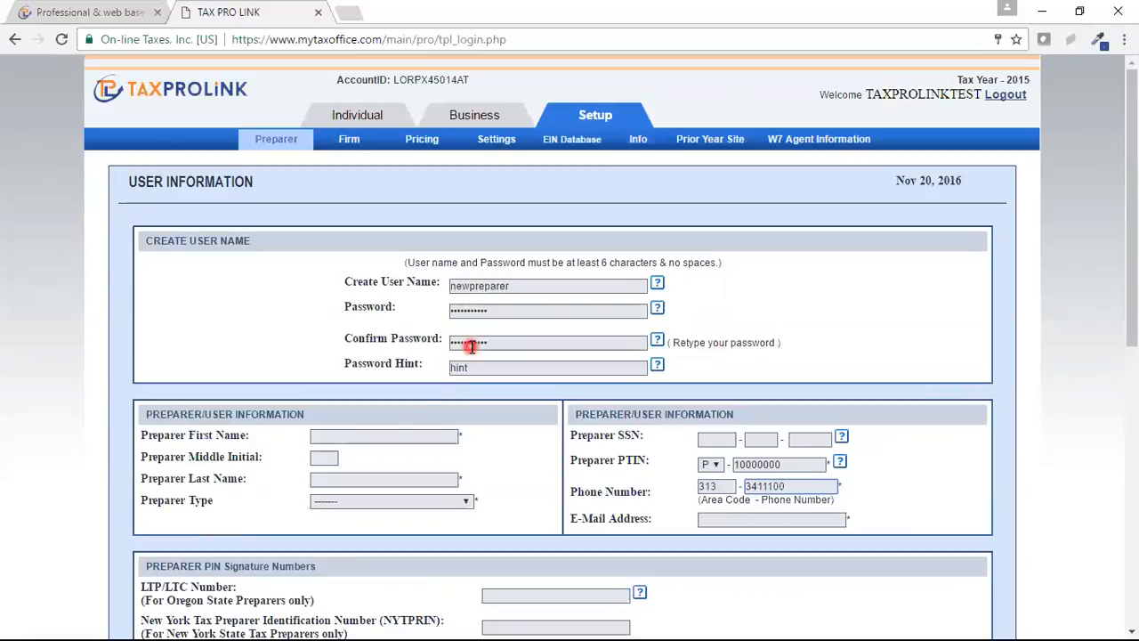
# Step: Fill in the preparer's first and last name
pyautogui.click(375, 437)
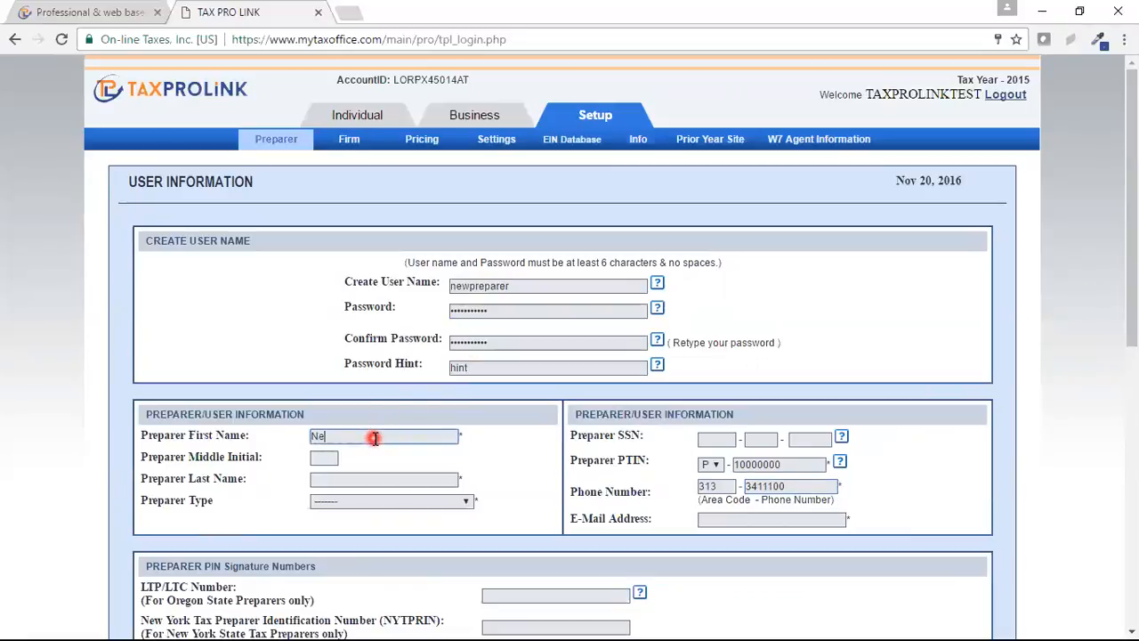
pyautogui.write('New')
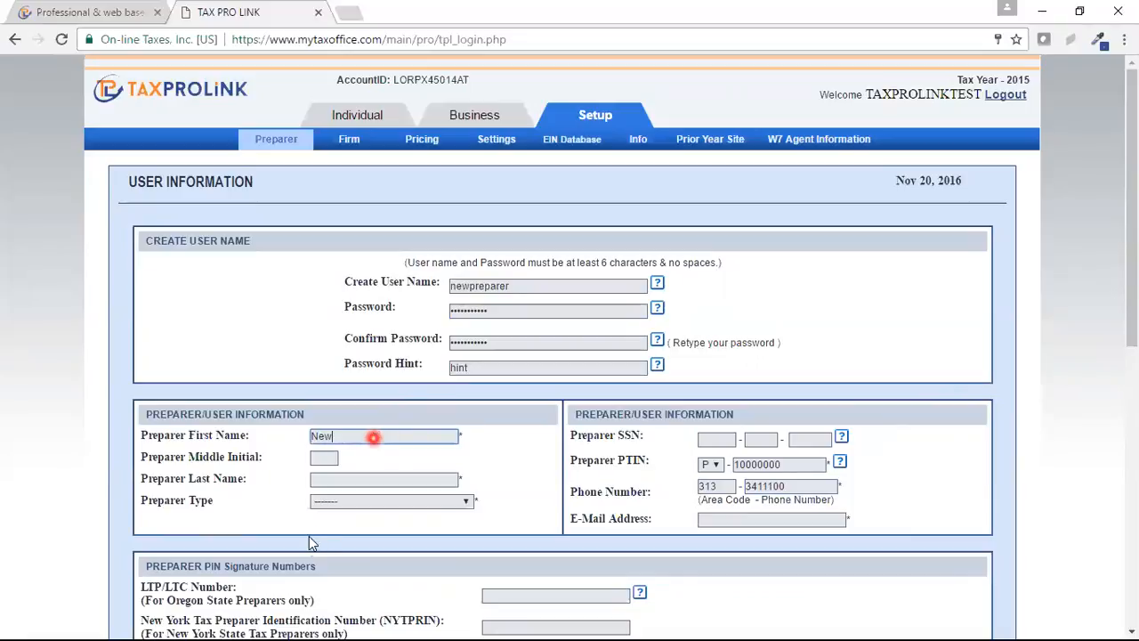
pyautogui.click(331, 481)
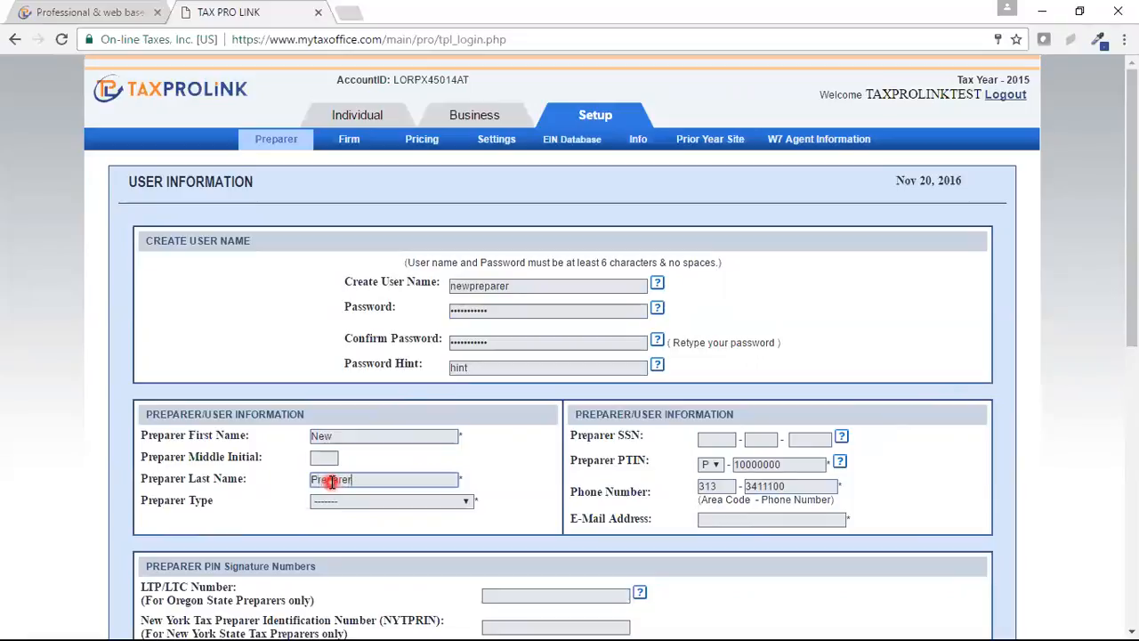
pyautogui.click(410, 503)
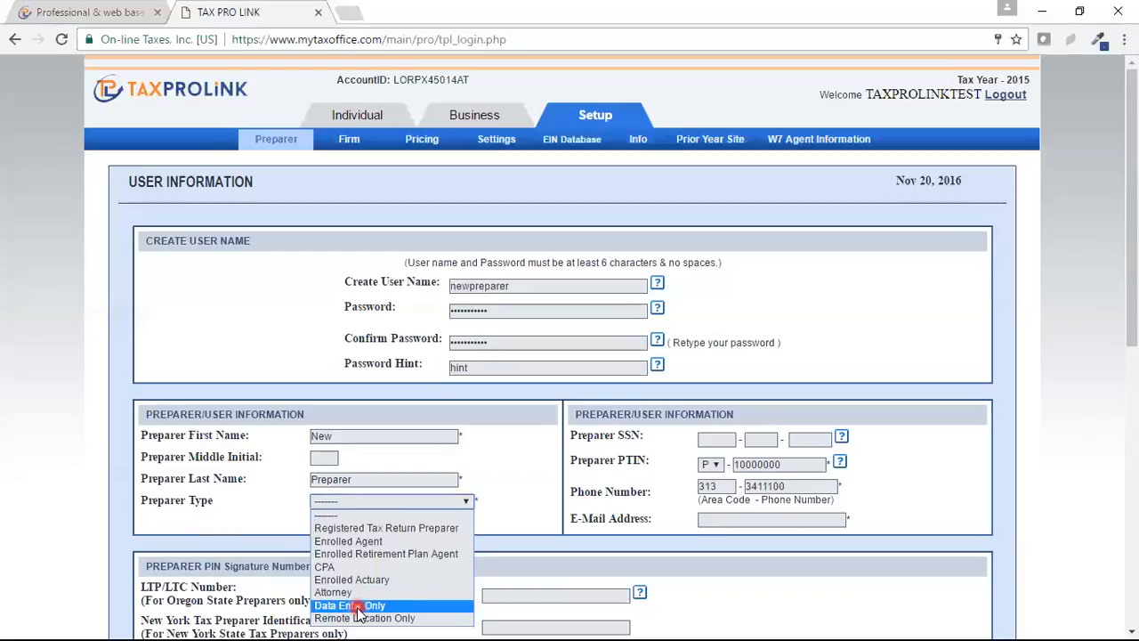
# Step: Set the preparer type to Registered Tax Return Preparer
pyautogui.click(386, 528)
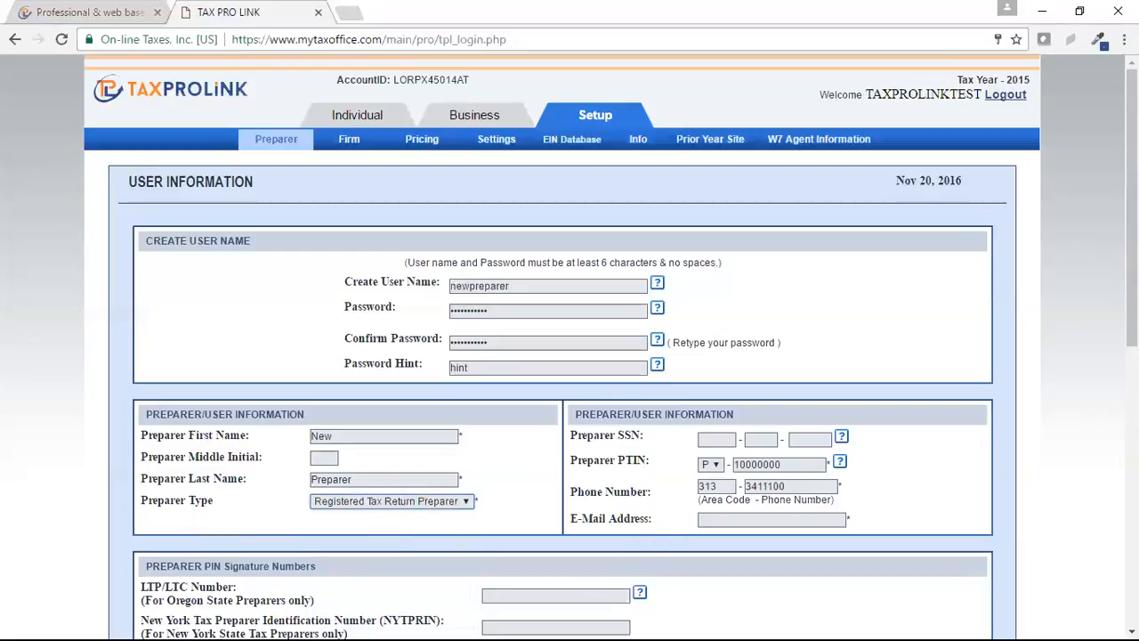
pyautogui.click(1129, 319)
pyautogui.moveTo(1129, 318); pyautogui.dragTo(1128, 420)
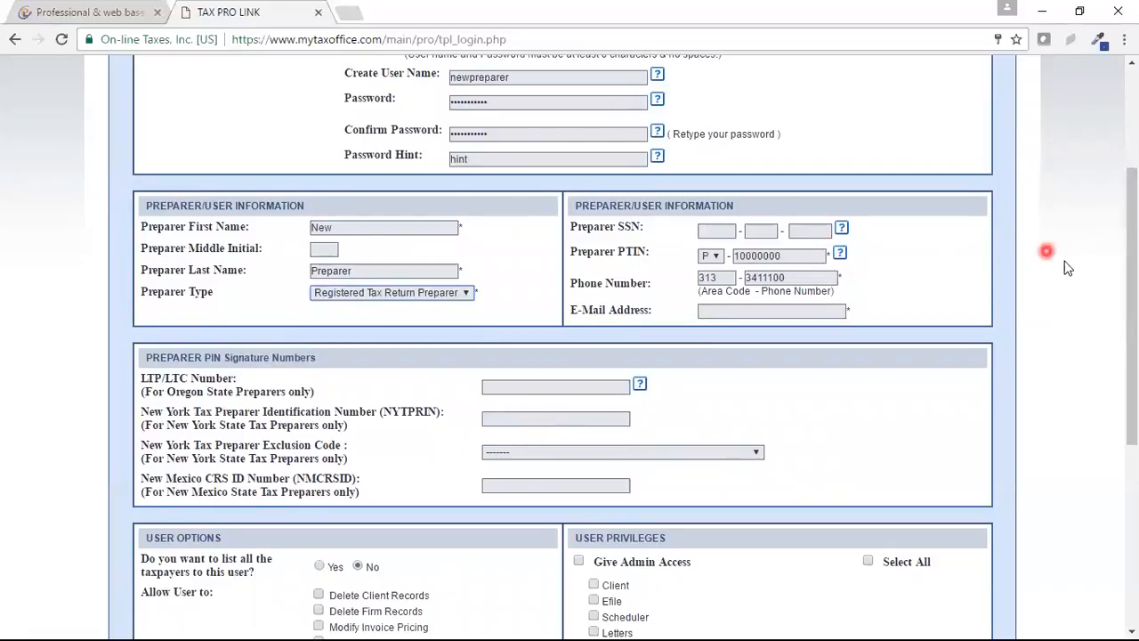
pyautogui.moveTo(1129, 290); pyautogui.dragTo(1130, 385)
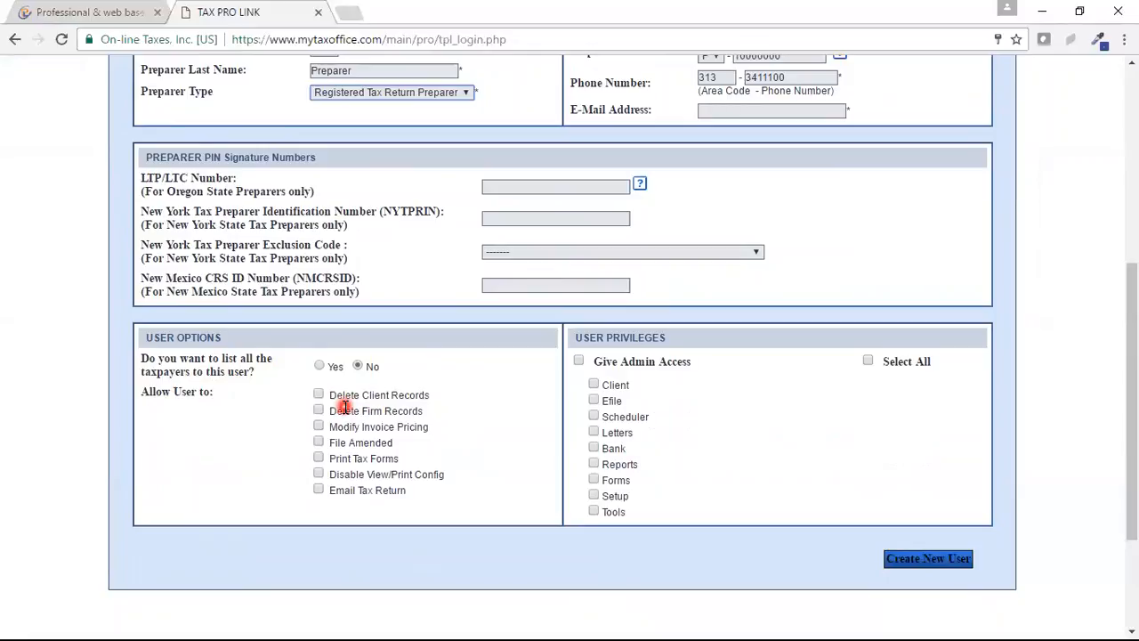
pyautogui.click(319, 366)
pyautogui.click(358, 367)
pyautogui.click(322, 368)
pyautogui.click(360, 367)
pyautogui.click(317, 367)
pyautogui.click(317, 366)
# Step: Submit the new user and dismiss the warning flagging the missing E-Mail Address
pyautogui.click(932, 561)
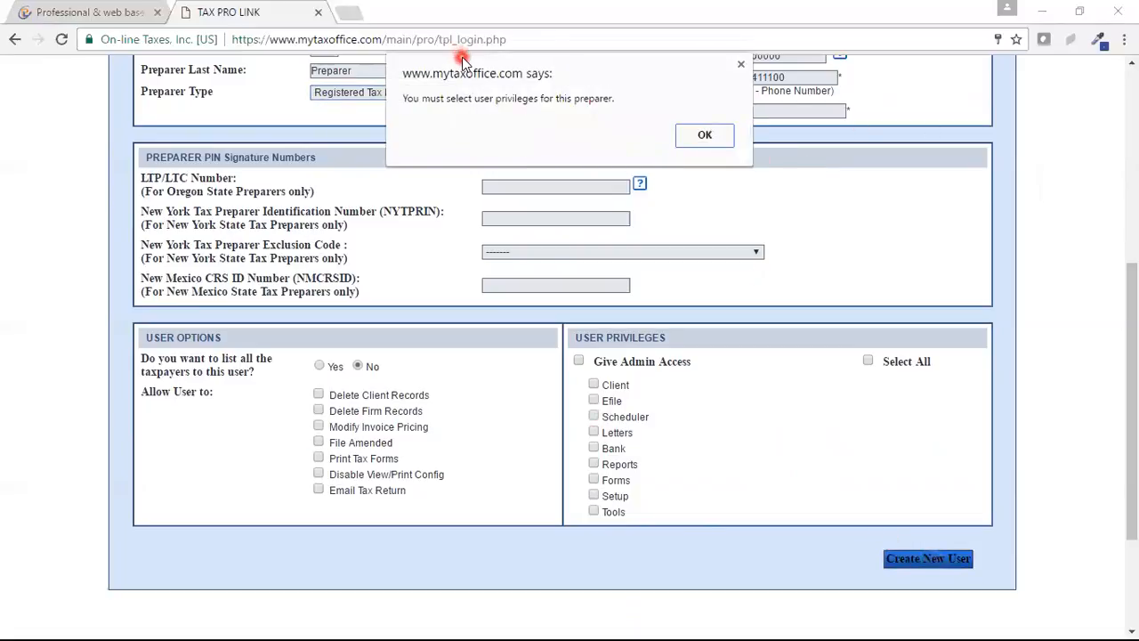
pyautogui.moveTo(462, 71); pyautogui.dragTo(425, 183)
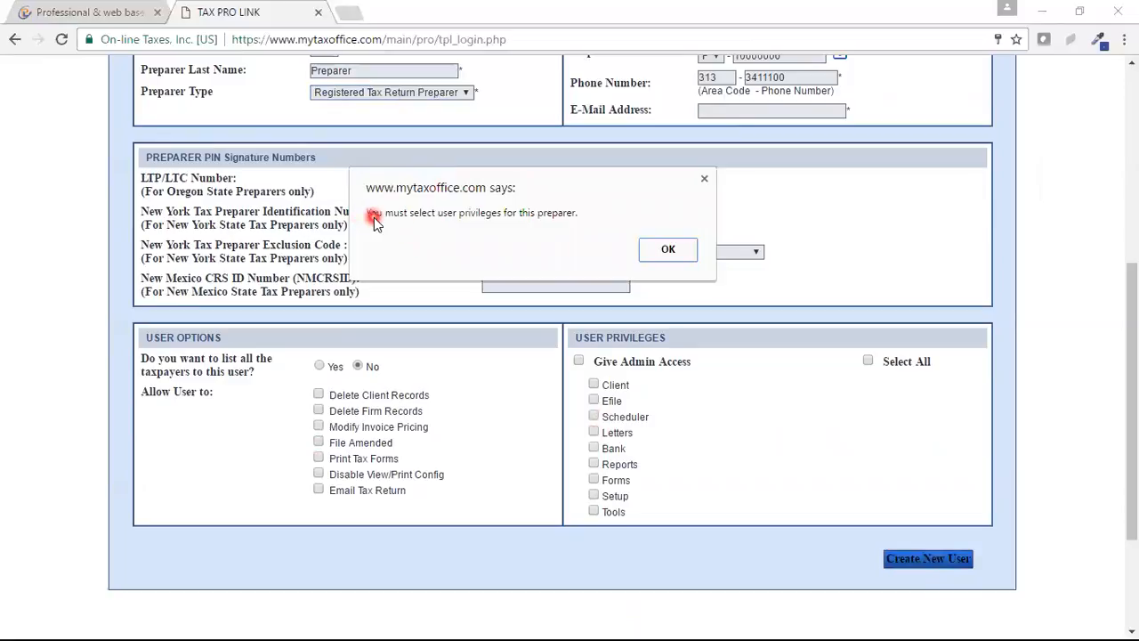
pyautogui.click(675, 252)
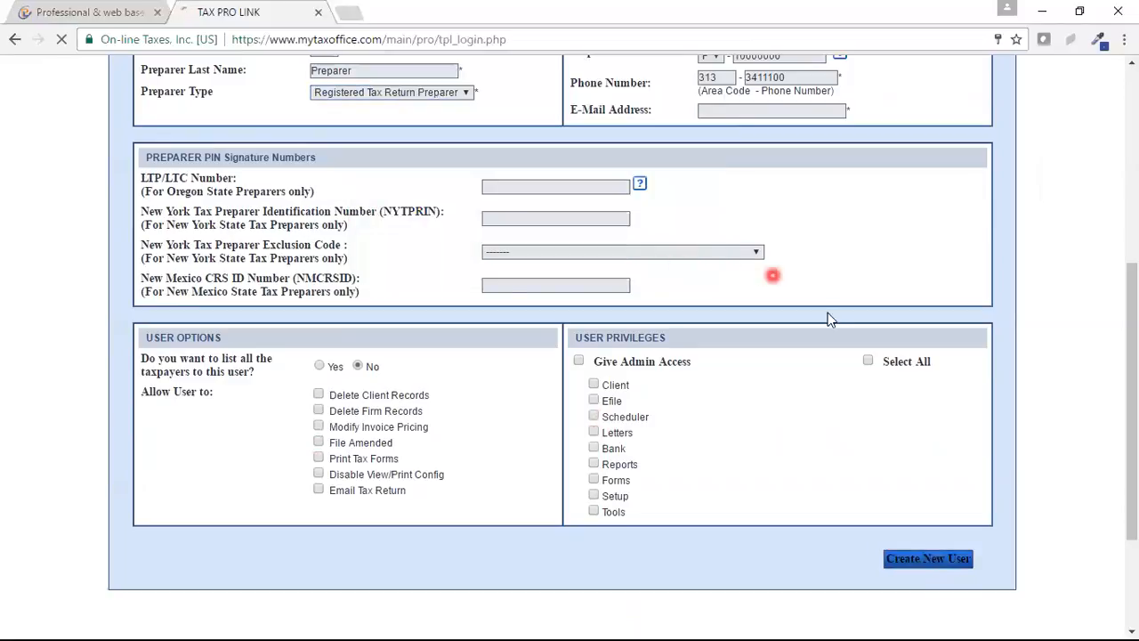
pyautogui.click(579, 361)
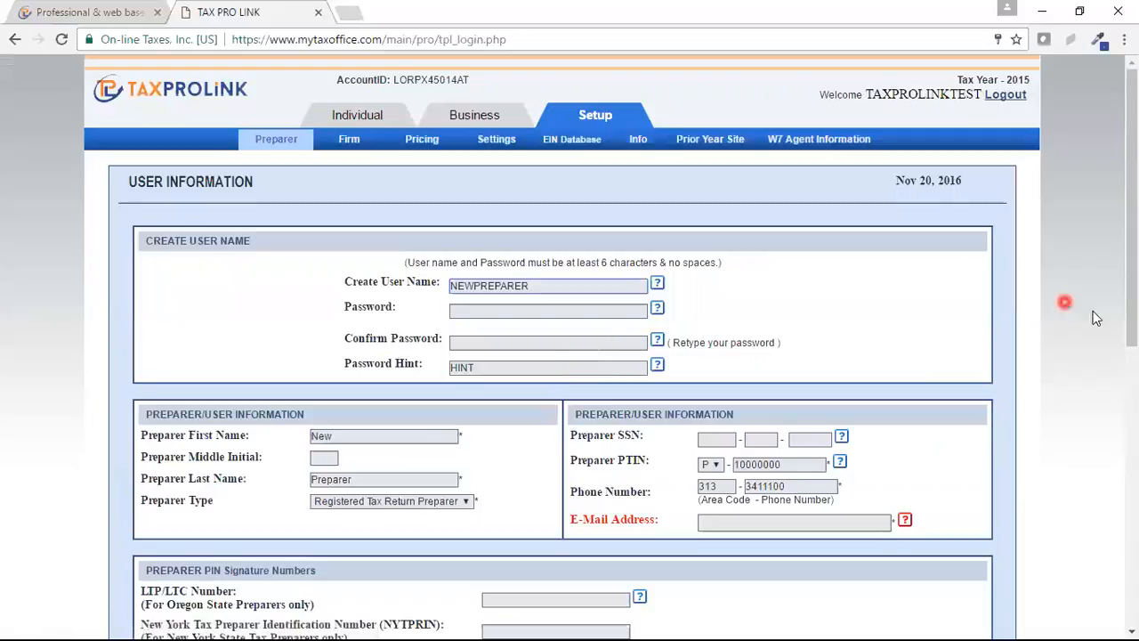
# Step: Enter the preparer's e-mail address and re-enter the password with its confirmation
pyautogui.click(759, 524)
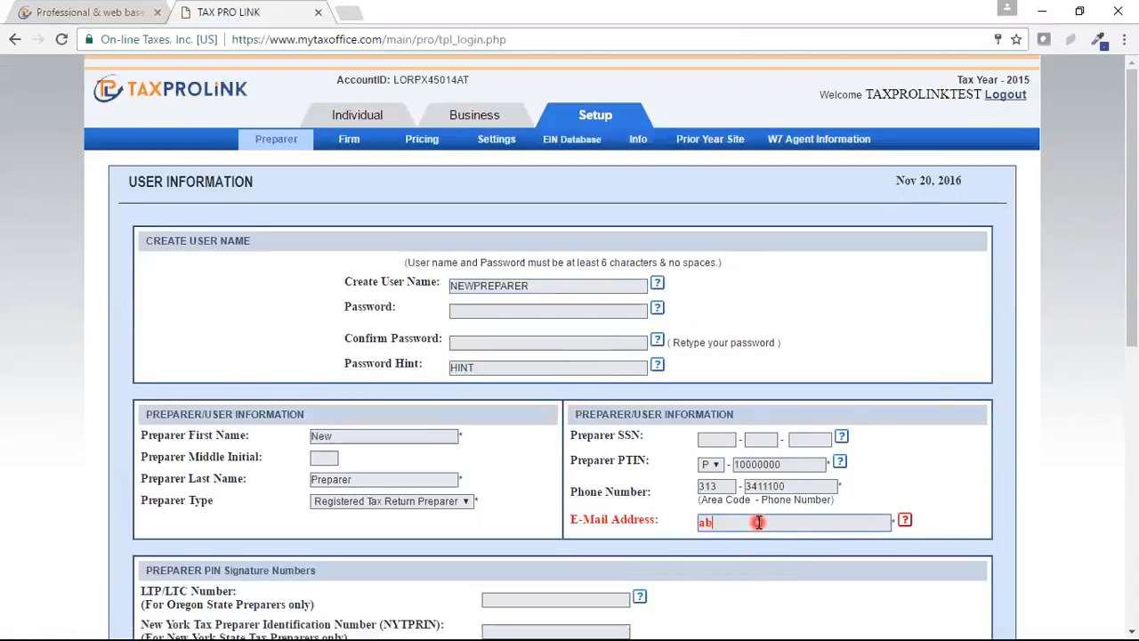
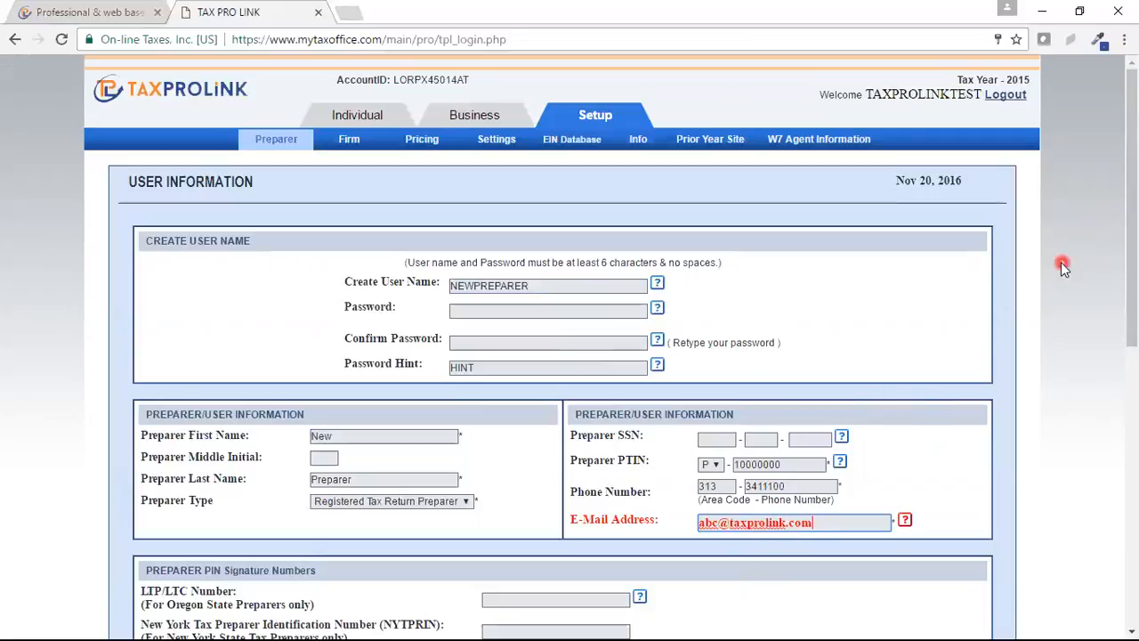
pyautogui.click(502, 310)
pyautogui.write('•••••••')
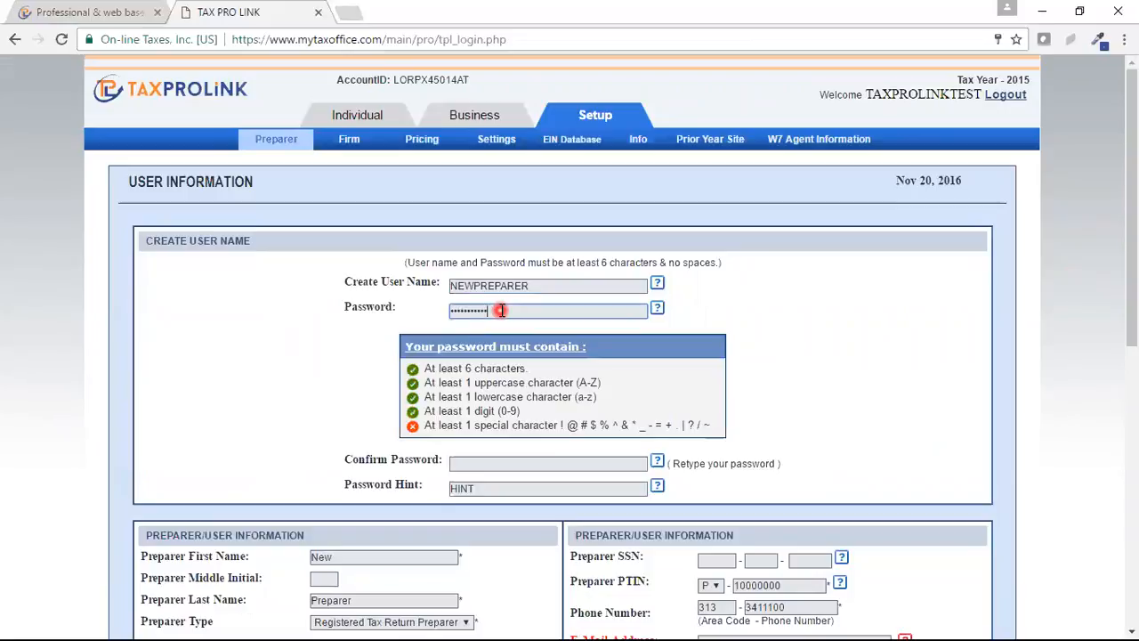
pyautogui.click(903, 374)
pyautogui.click(535, 345)
pyautogui.write('•••••••')
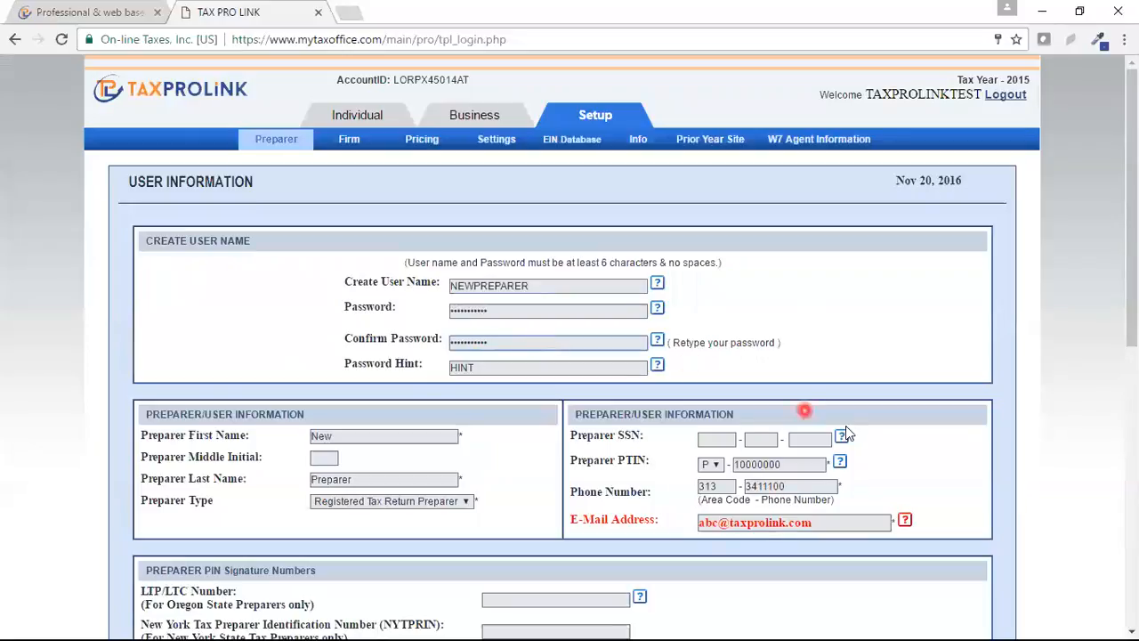
# Step: Grant Efile and Bank privileges and create the new preparer user
pyautogui.moveTo(1132, 267); pyautogui.dragTo(1132, 447)
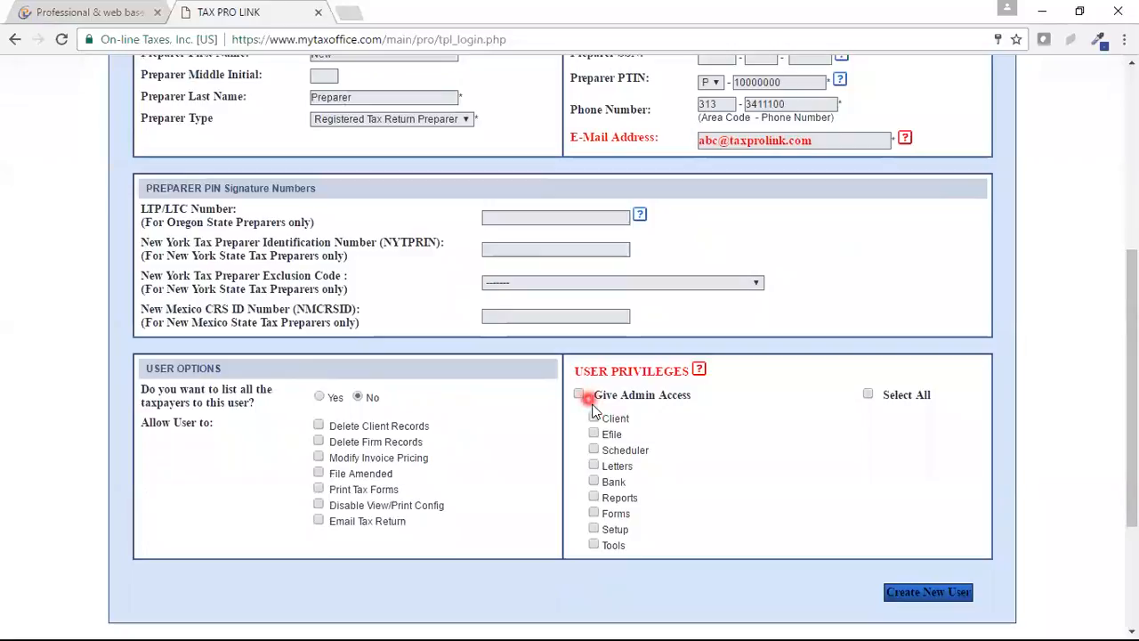
pyautogui.click(594, 434)
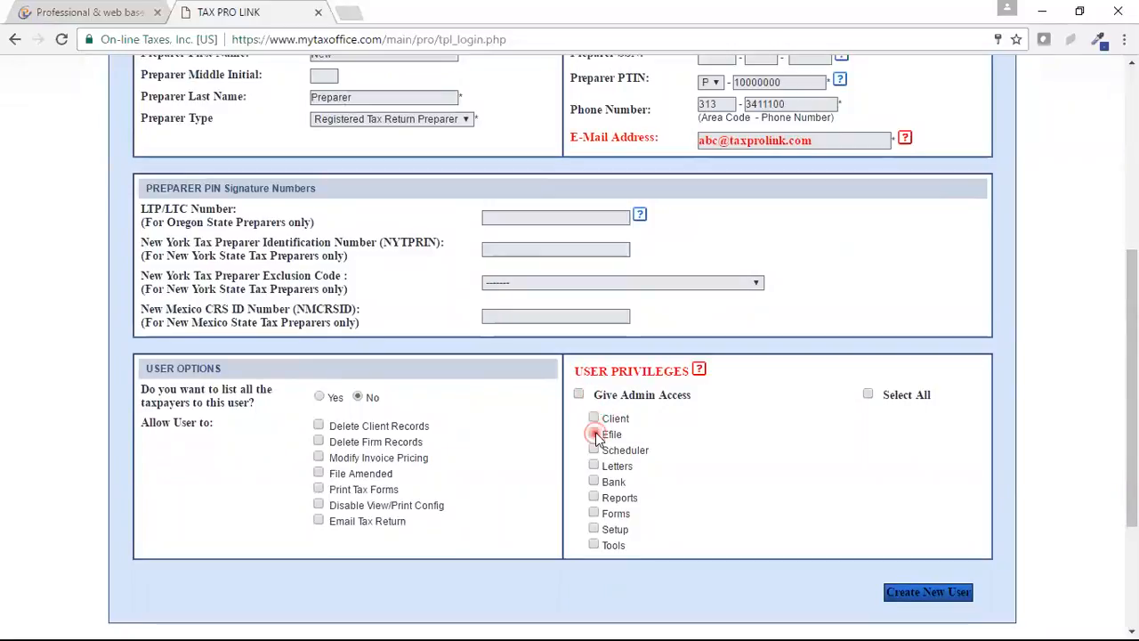
pyautogui.click(594, 481)
pyautogui.click(944, 595)
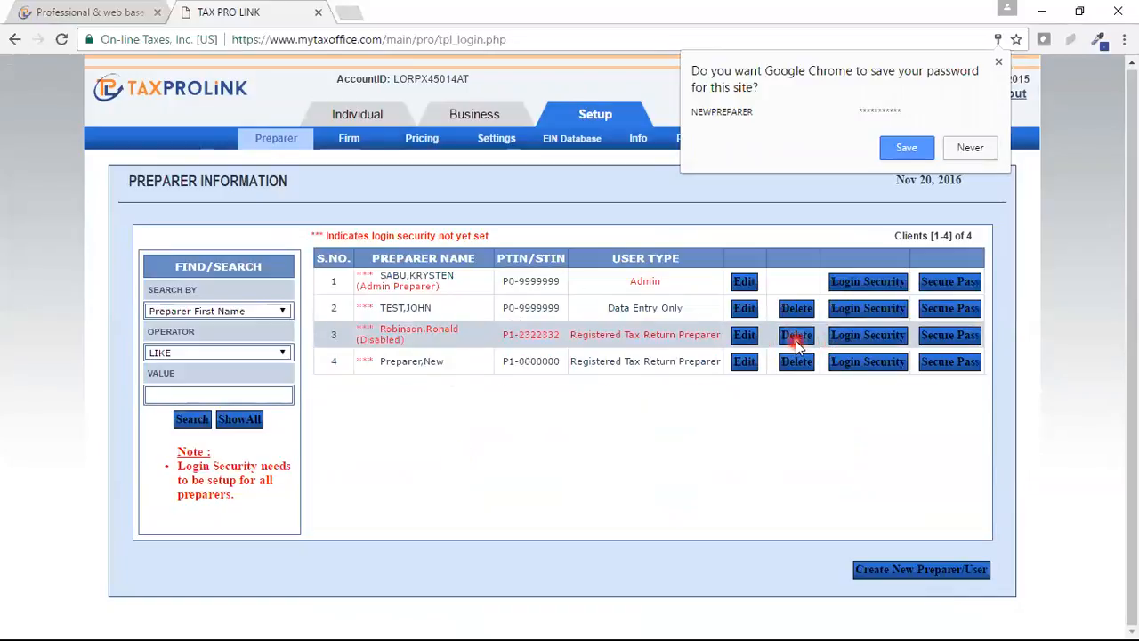
# Step: Check the new preparer's Login Security page, then return to the four-user preparer list
pyautogui.click(864, 367)
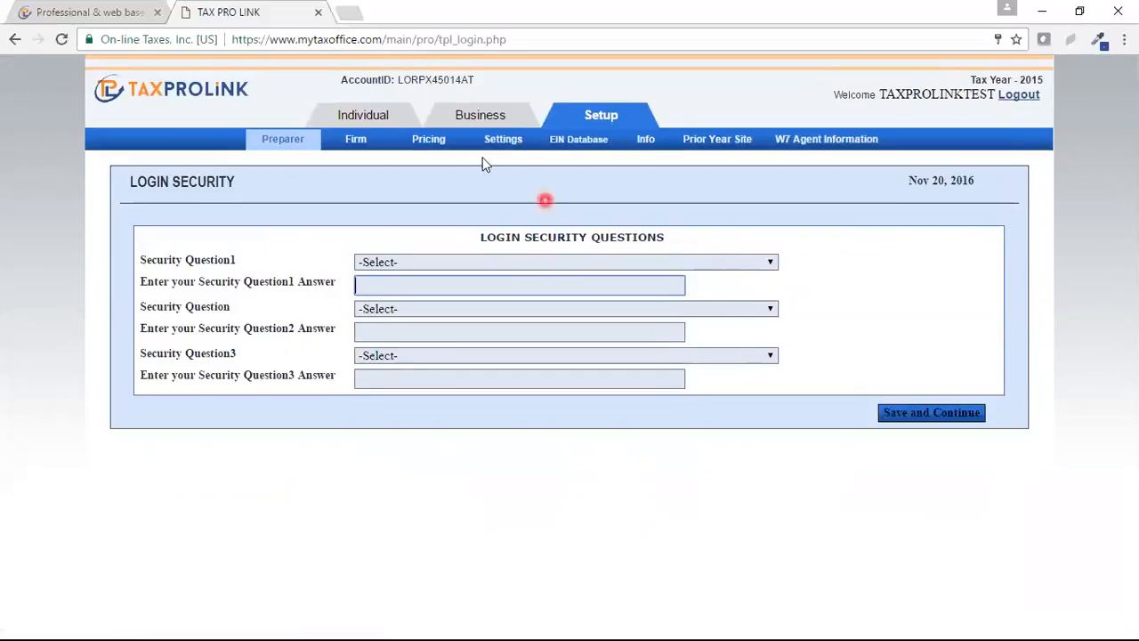
pyautogui.click(12, 41)
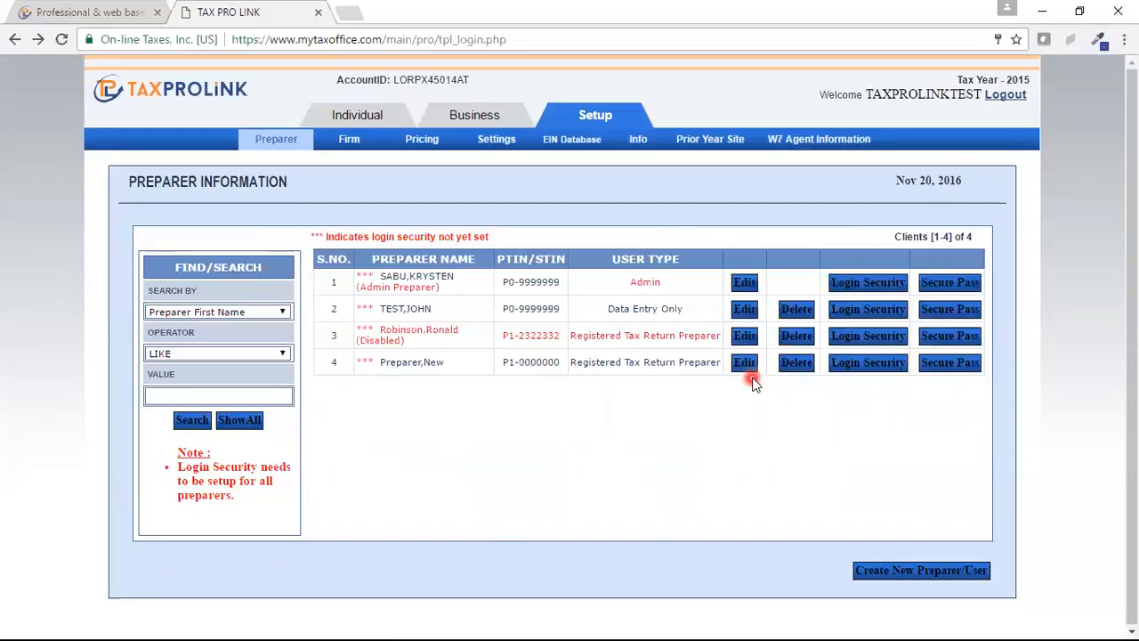
# Step: In Firm settings, change the DCN start number to 10000 and save the firm information
pyautogui.click(349, 143)
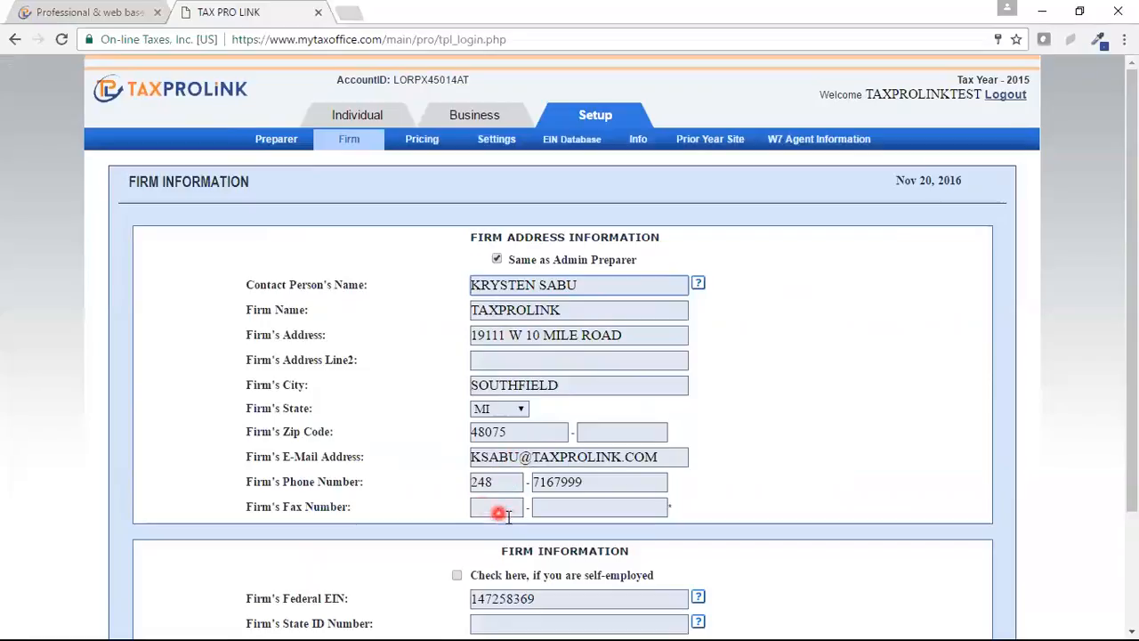
pyautogui.scroll(-1, 1130, 356)
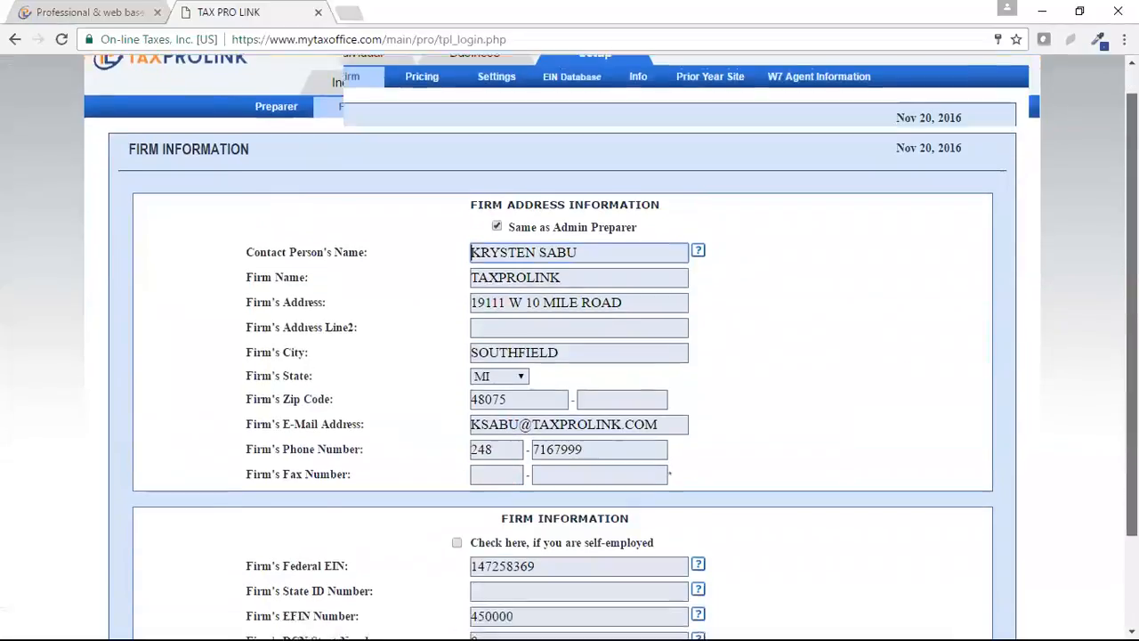
pyautogui.scroll(-3, 570, 356)
pyautogui.scroll(-1, 570, 356)
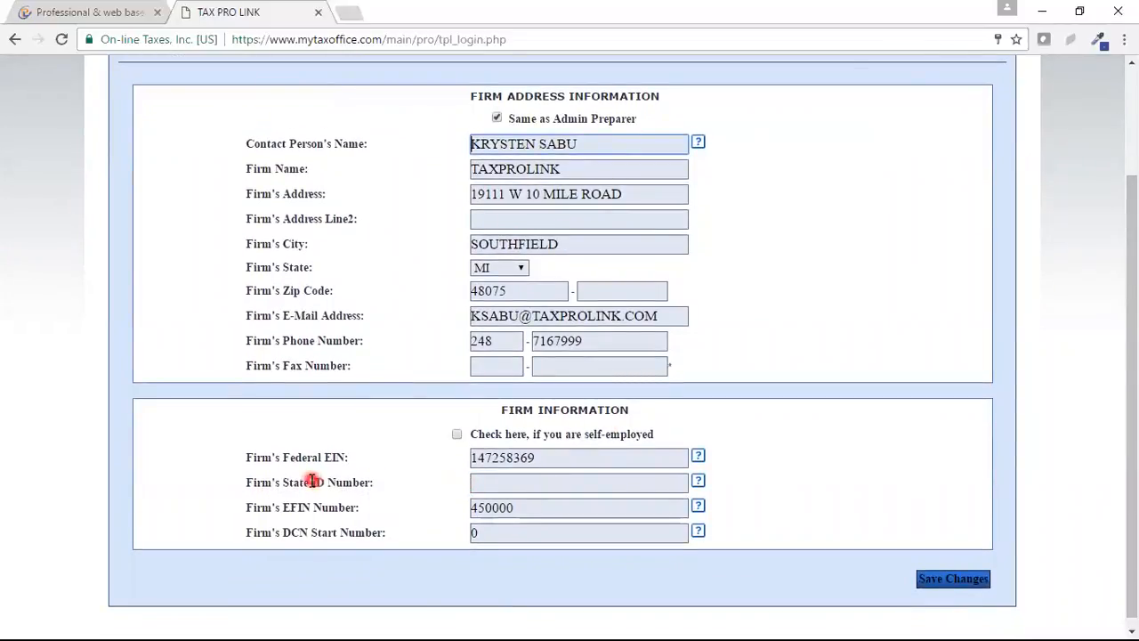
pyautogui.click(525, 508)
pyautogui.moveTo(525, 508); pyautogui.dragTo(456, 507)
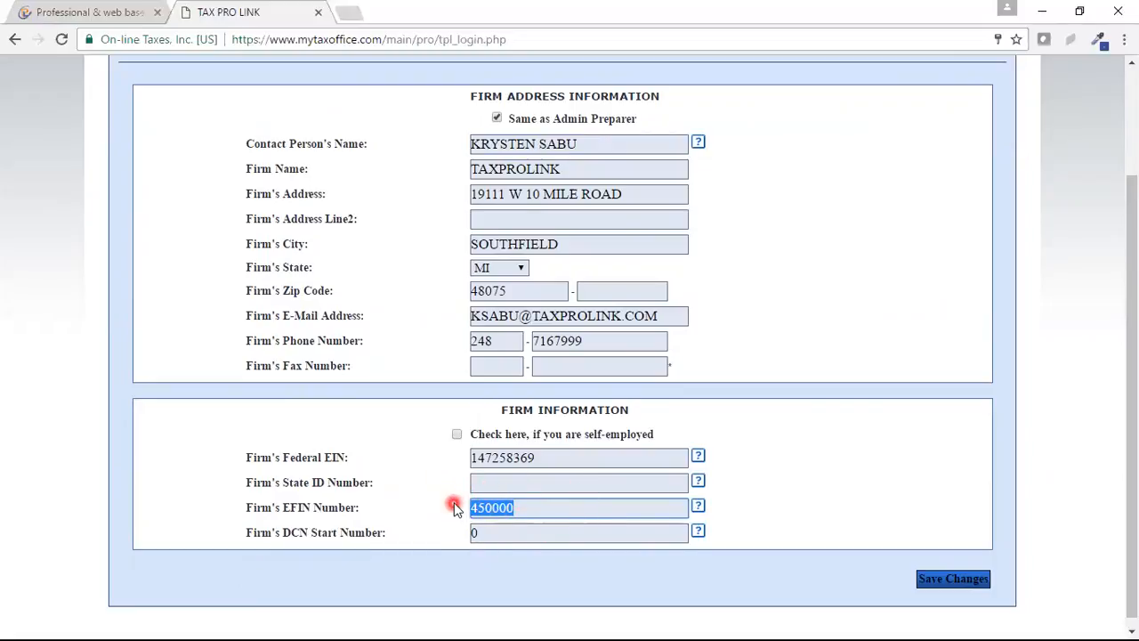
pyautogui.click(490, 533)
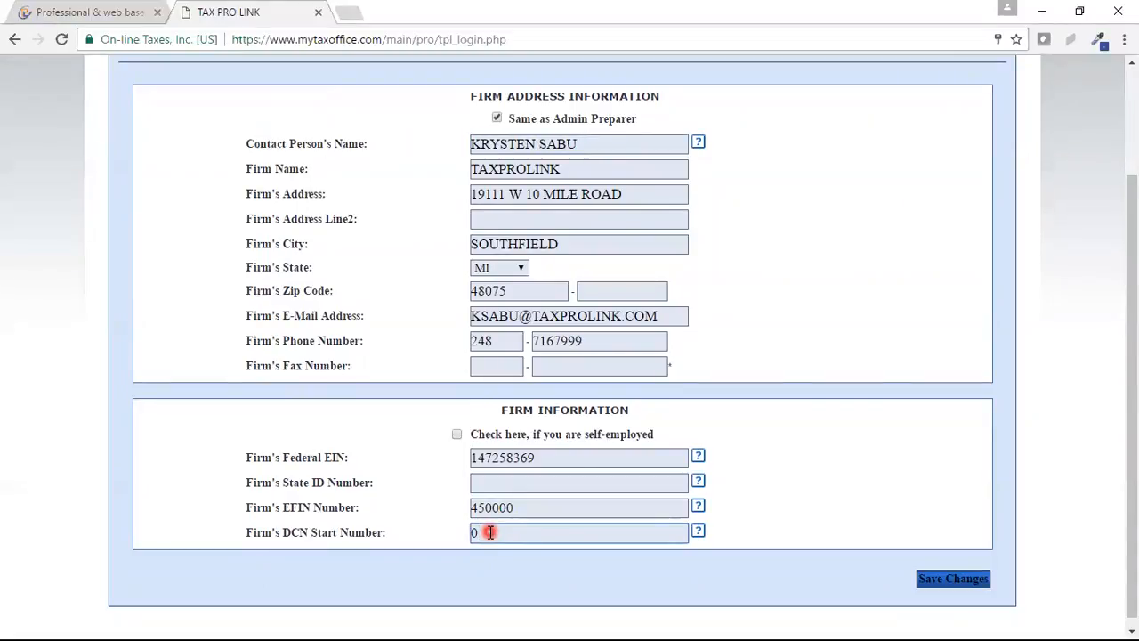
pyautogui.press('BackSpace')
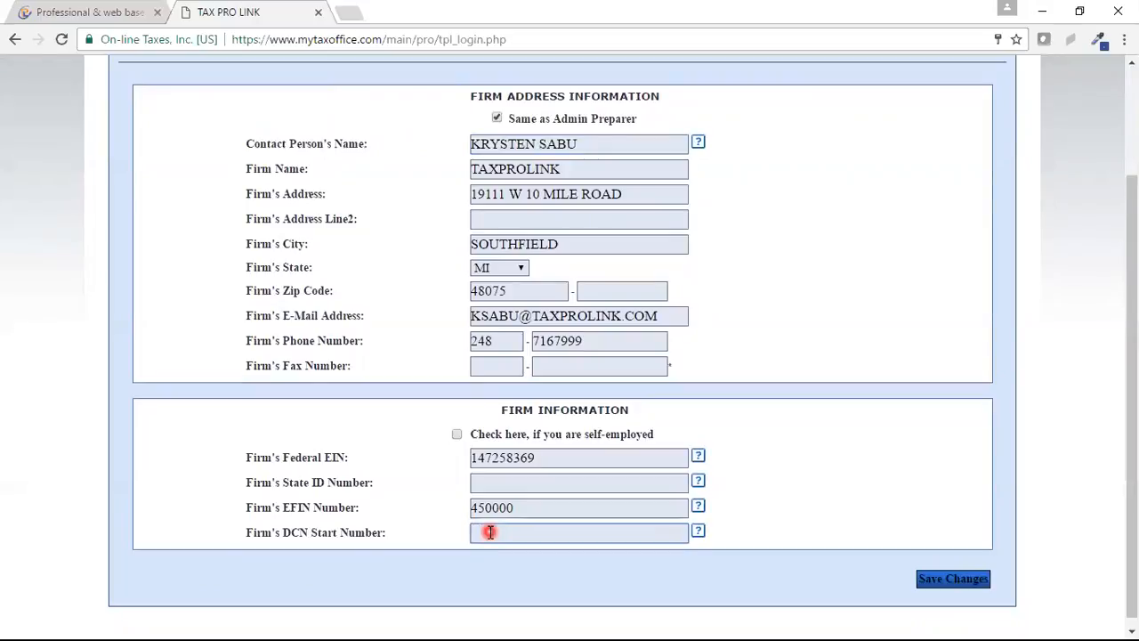
pyautogui.write('10000')
pyautogui.click(959, 581)
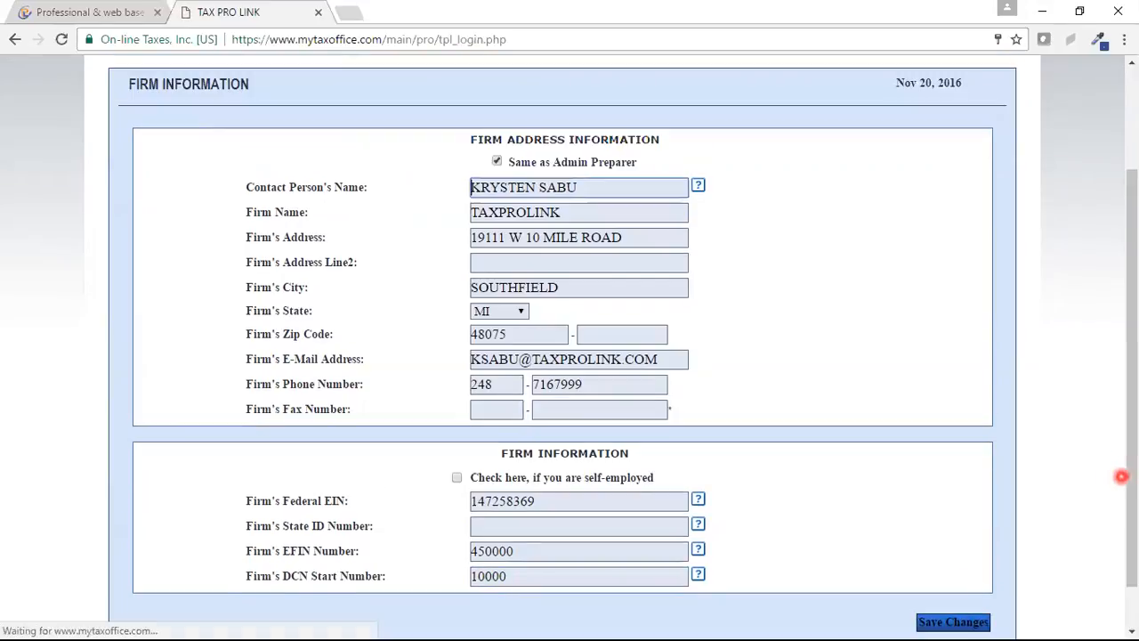
pyautogui.moveTo(1131, 483); pyautogui.dragTo(1121, 353)
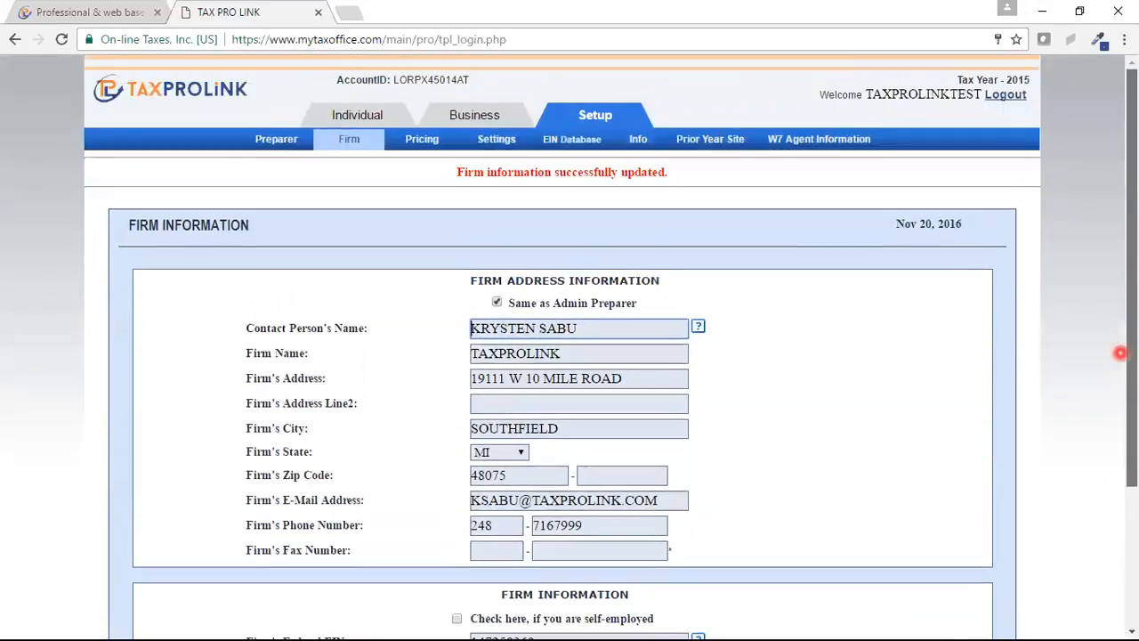
# Step: Switch Individual federal pricing from the $300 fixed rate to Set price as Per Form
pyautogui.click(412, 139)
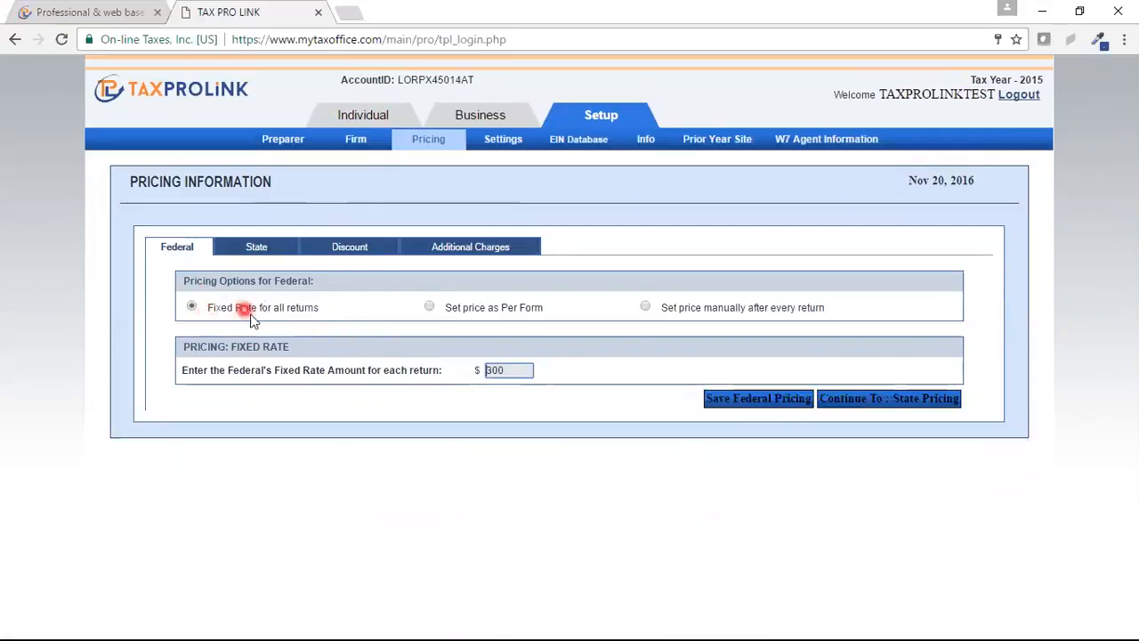
pyautogui.click(520, 370)
pyautogui.moveTo(521, 370); pyautogui.dragTo(482, 369)
pyautogui.click(431, 308)
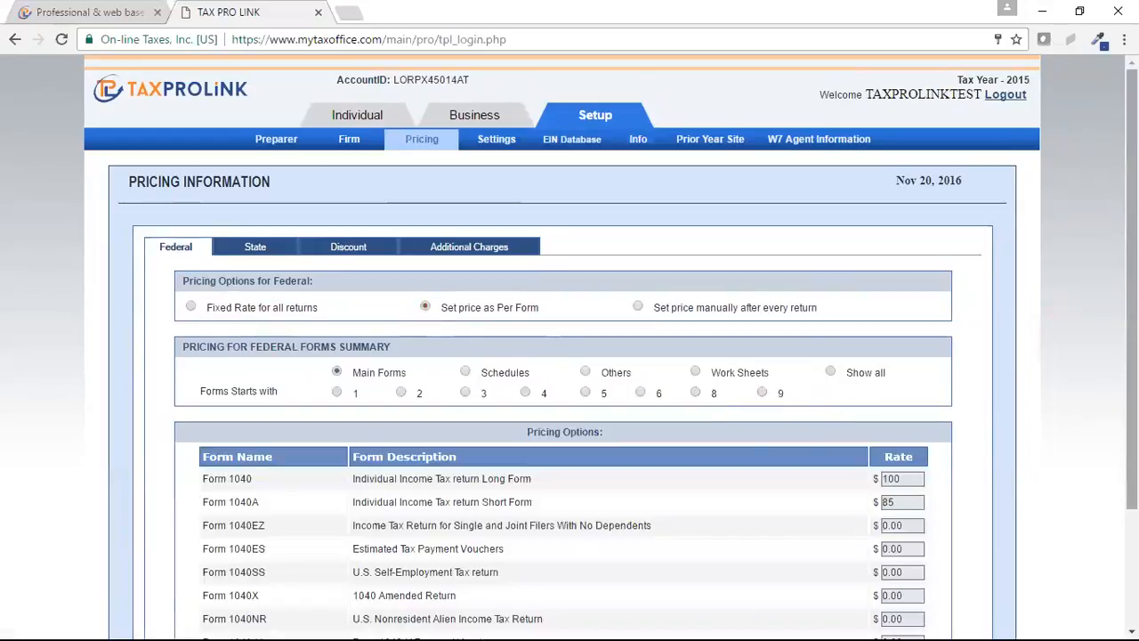
# Step: Change the Form 1040EZ federal rate to 60 and view the federal schedule prices
pyautogui.scroll(-1, 570, 347)
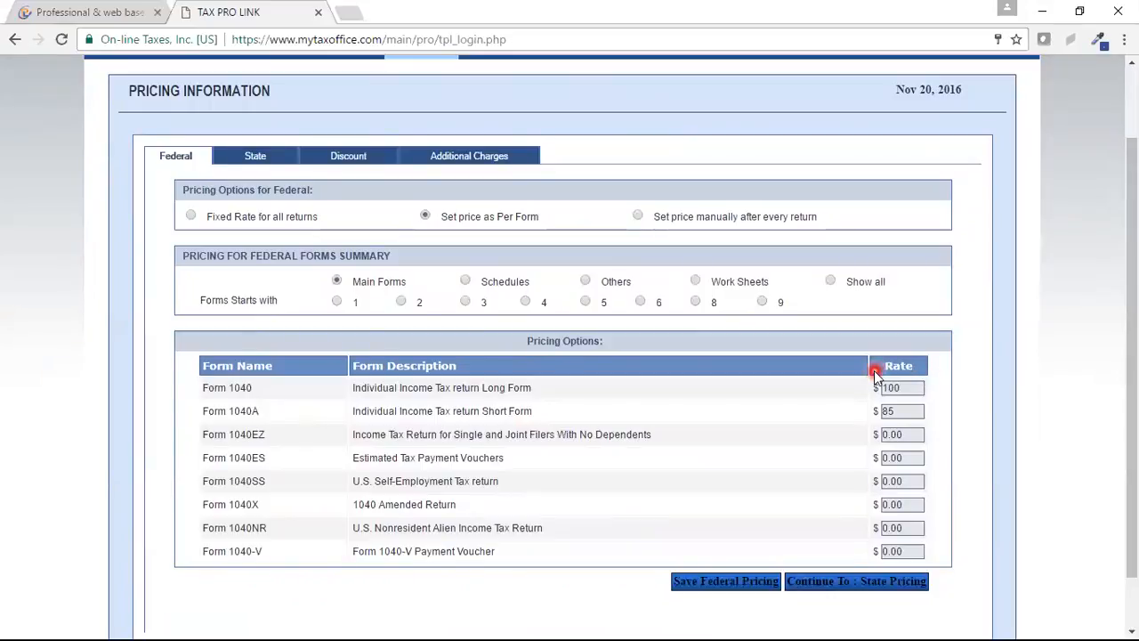
pyautogui.doubleClick(908, 434)
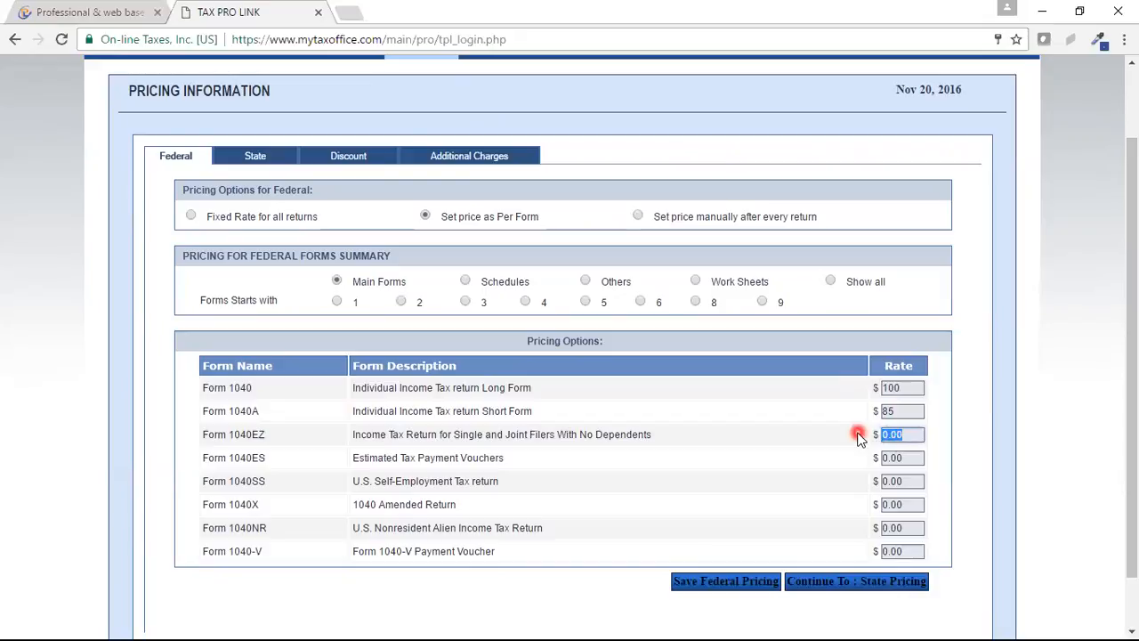
pyautogui.write('60')
pyautogui.click(467, 283)
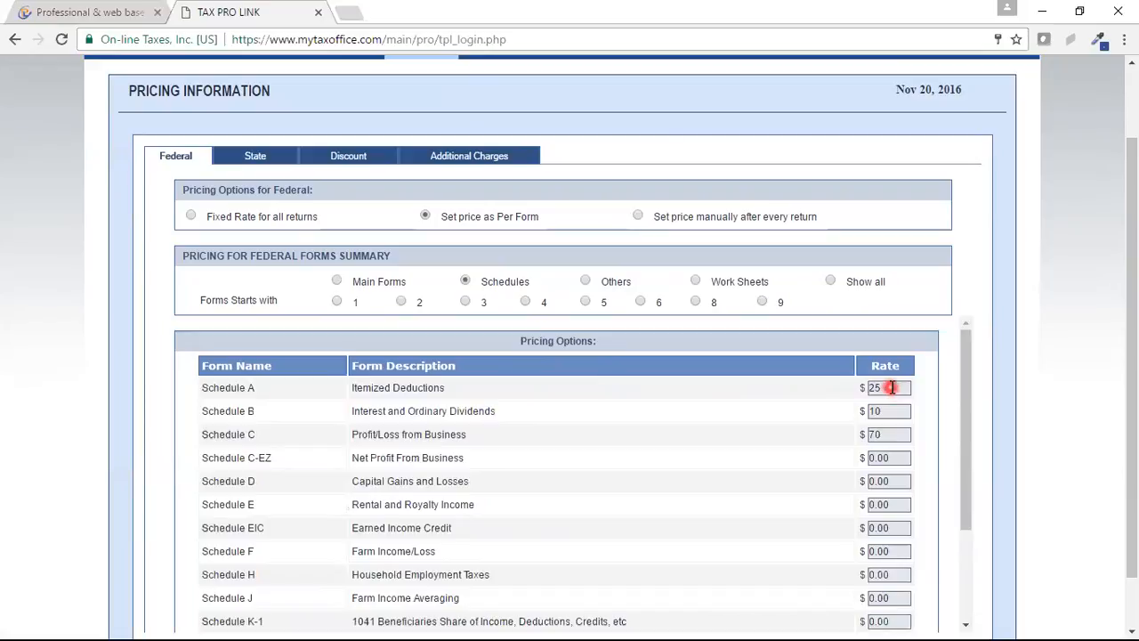
pyautogui.click(856, 435)
pyautogui.click(897, 386)
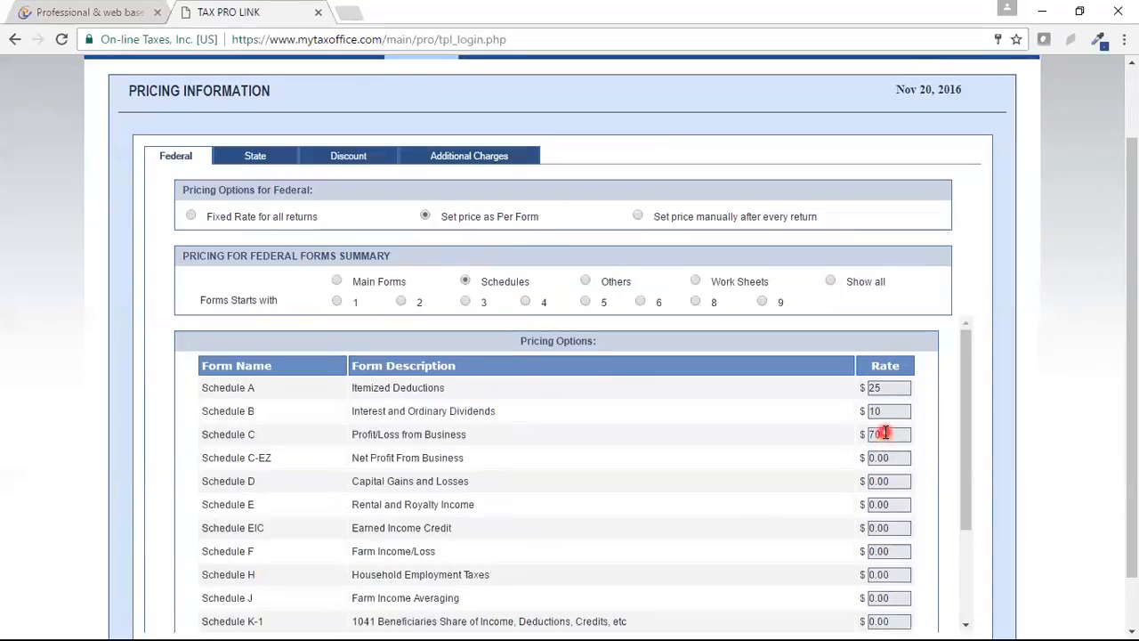
# Step: Filter to Others forms, set Form W7's rate to 25, then list all federal form prices
pyautogui.click(588, 283)
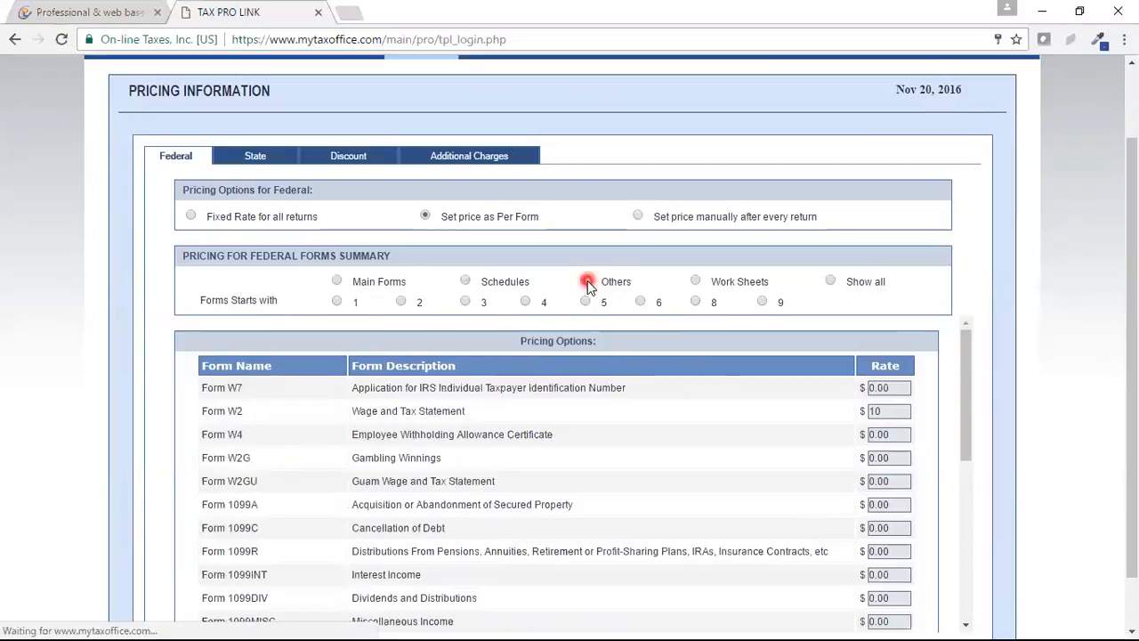
pyautogui.click(270, 385)
pyautogui.click(244, 411)
pyautogui.click(259, 383)
pyautogui.click(918, 413)
pyautogui.moveTo(880, 388); pyautogui.dragTo(842, 389)
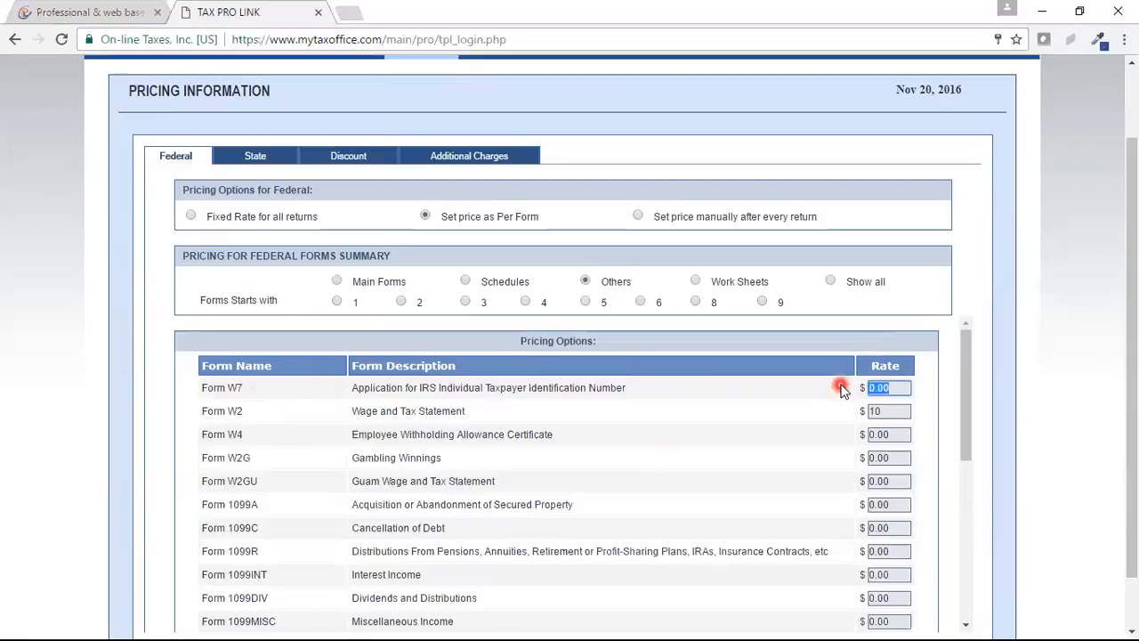
pyautogui.write('25')
pyautogui.moveTo(969, 373)
pyautogui.mouseDown()
pyautogui.moveTo(970, 545)
pyautogui.moveTo(969, 364)
pyautogui.mouseUp()
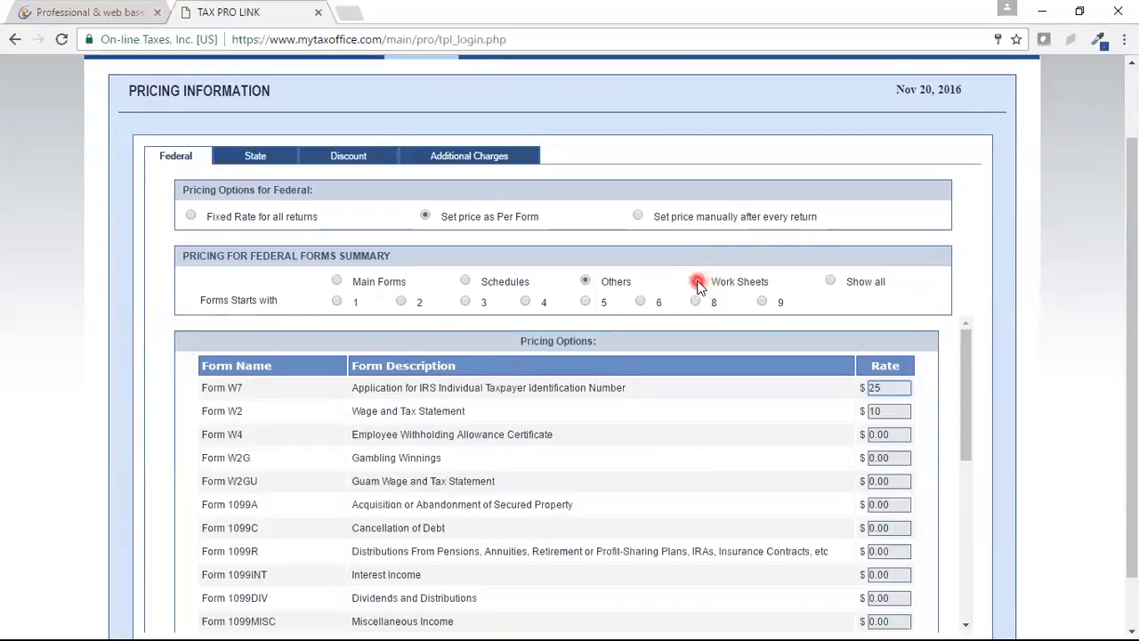
pyautogui.click(832, 282)
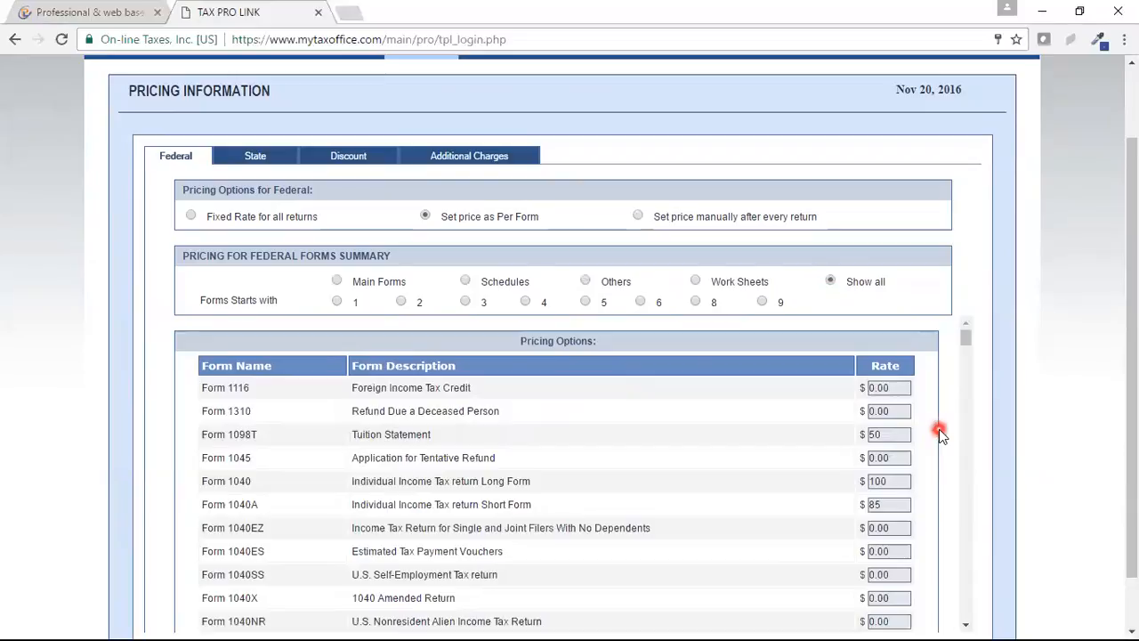
pyautogui.moveTo(971, 336); pyautogui.dragTo(969, 590)
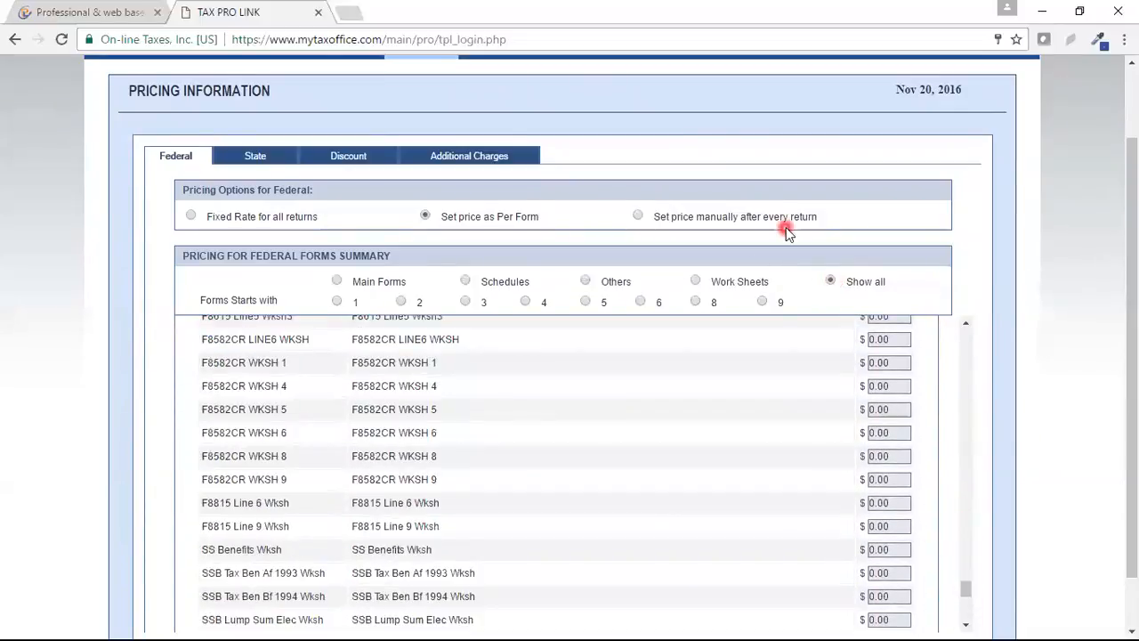
# Step: Select 'Set price manually after every return' for Federal pricing
pyautogui.click(637, 215)
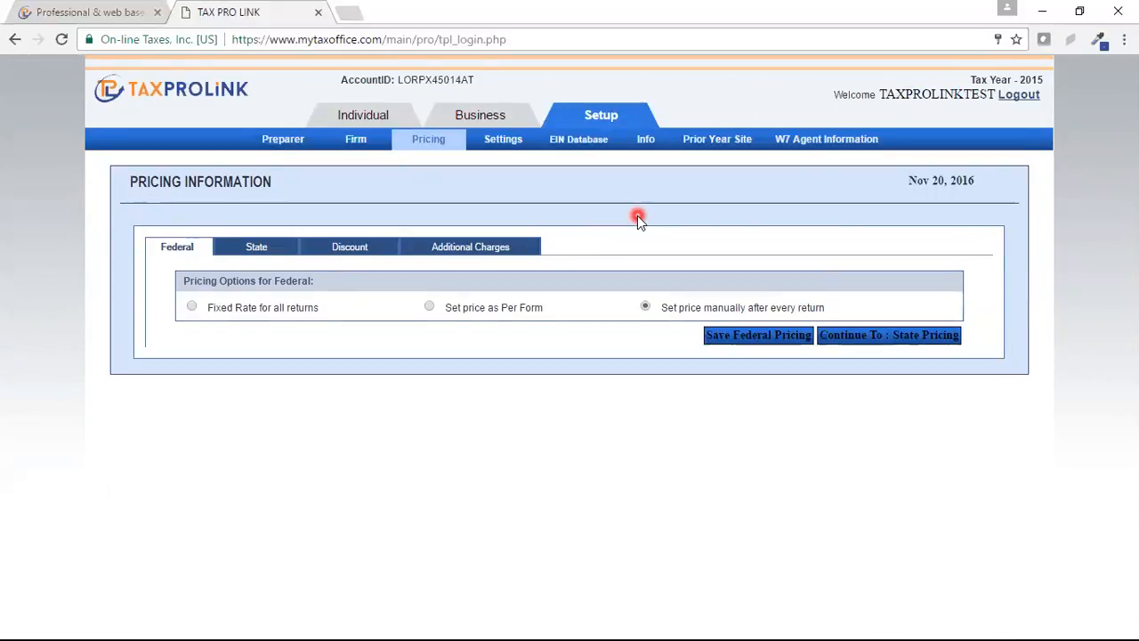
# Step: Under State pricing, set Alabama and Arkansas prices to 50 each
pyautogui.click(254, 247)
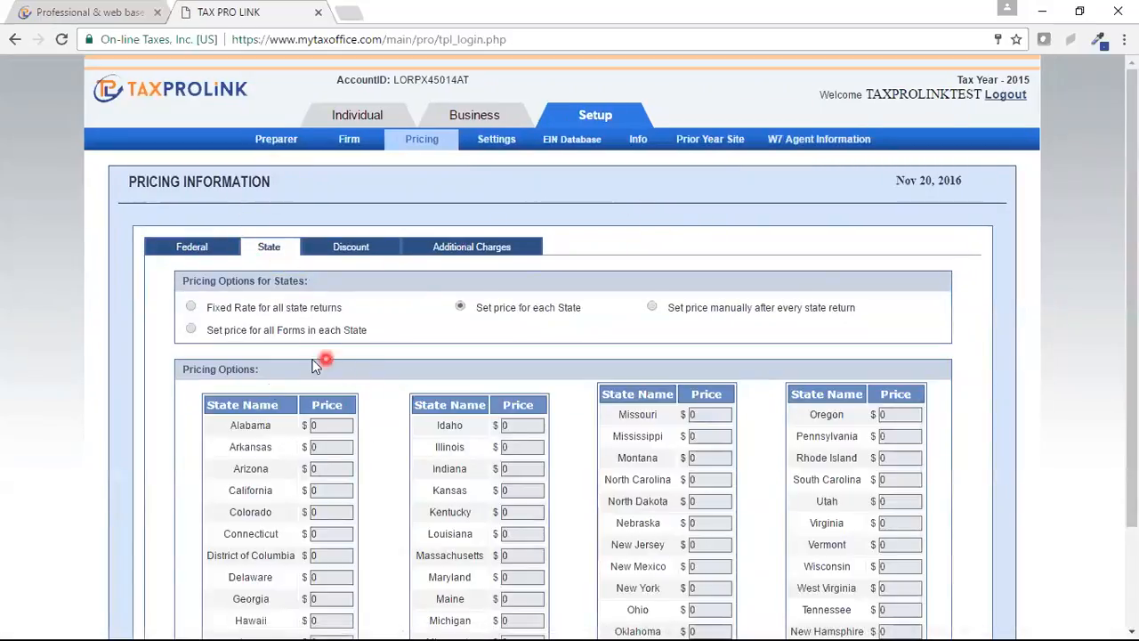
pyautogui.click(331, 424)
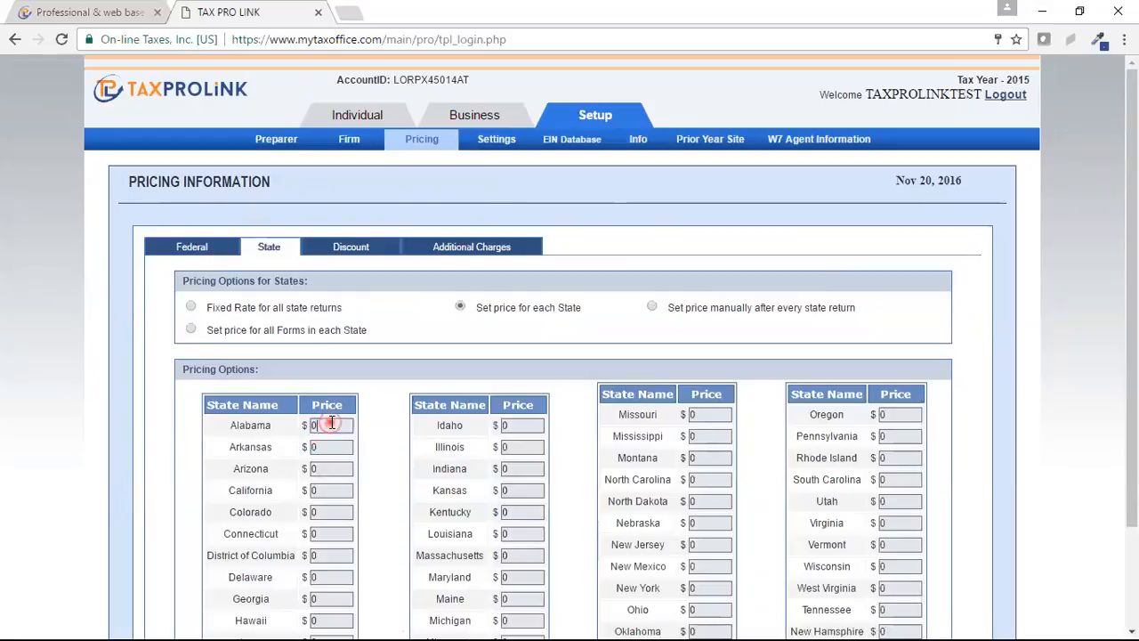
pyautogui.write('50')
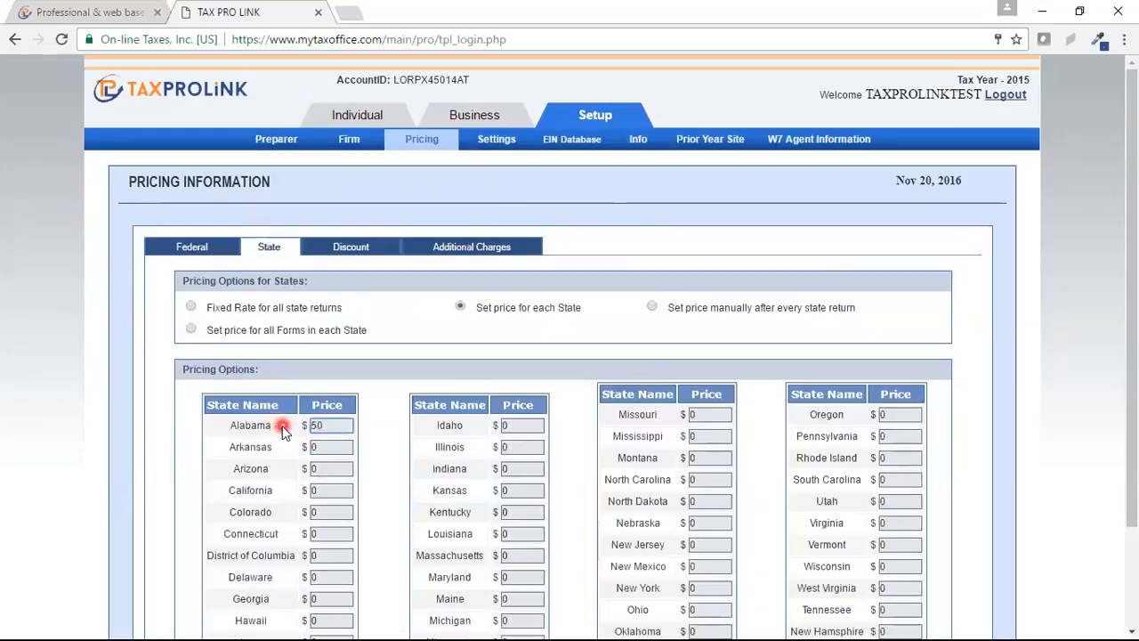
pyautogui.click(331, 446)
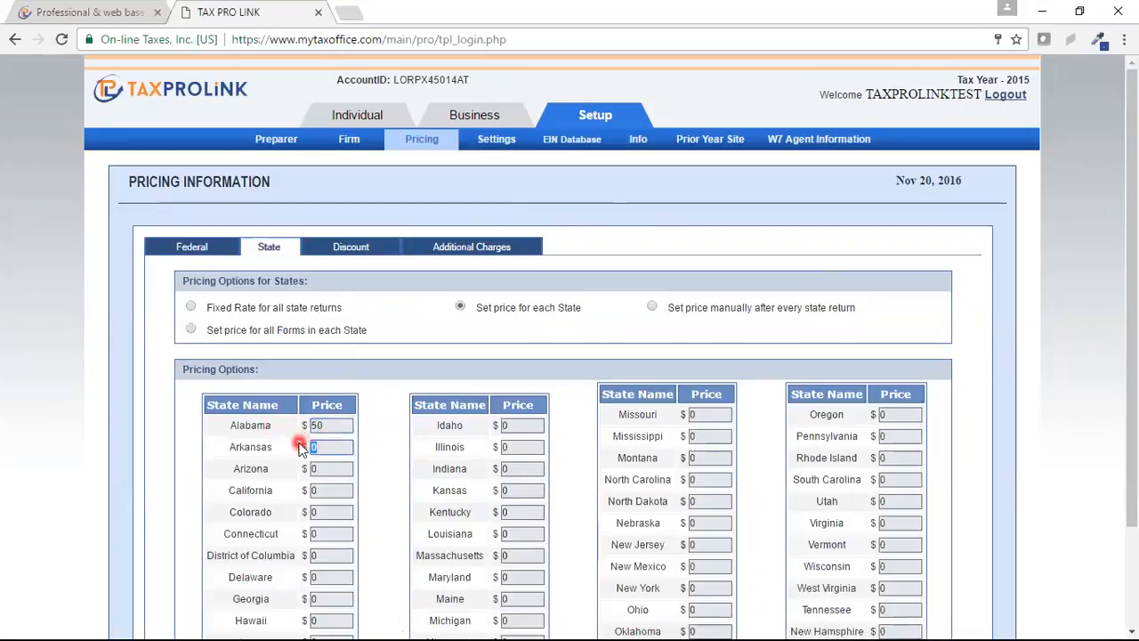
pyautogui.write('50')
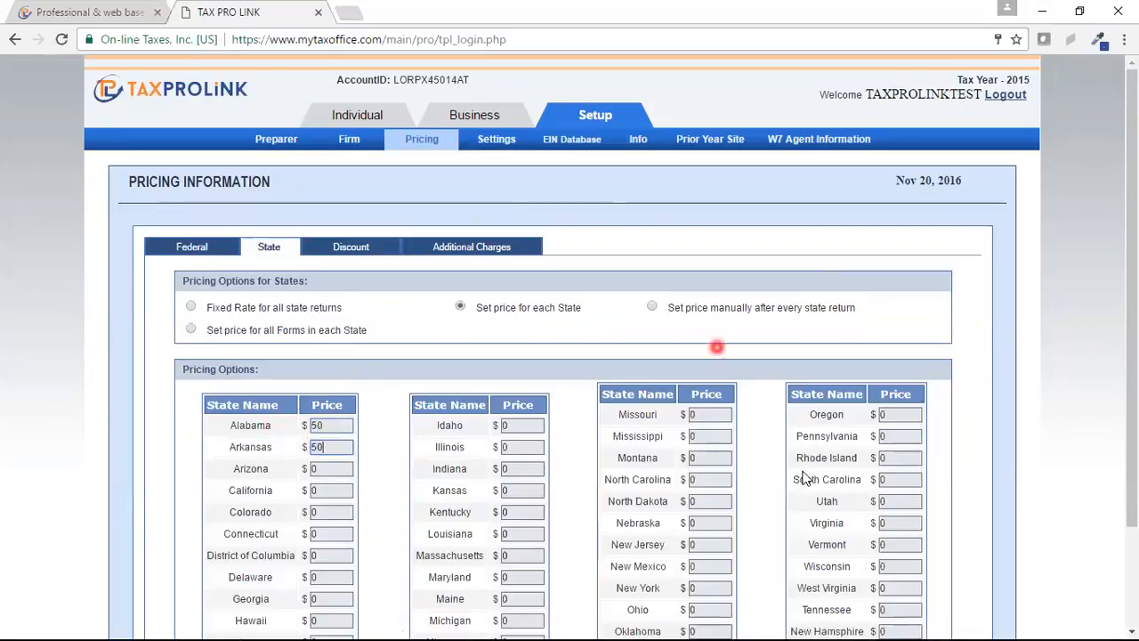
# Step: Review the remaining state pricing options, then go back to Federal pricing
pyautogui.scroll(-2, 1130, 338)
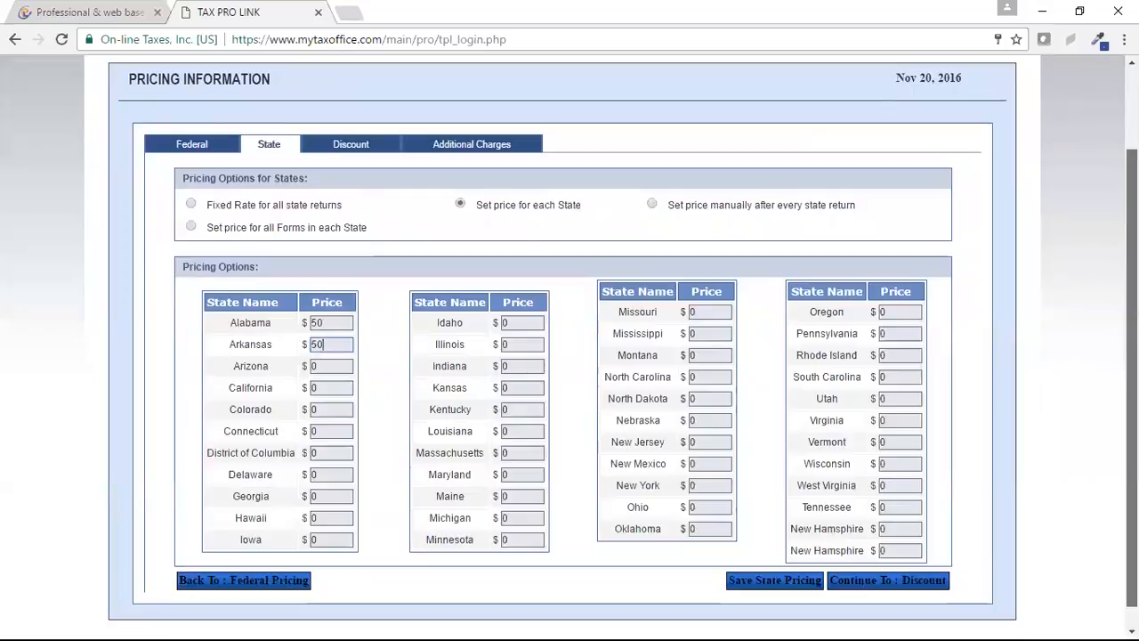
pyautogui.click(650, 385)
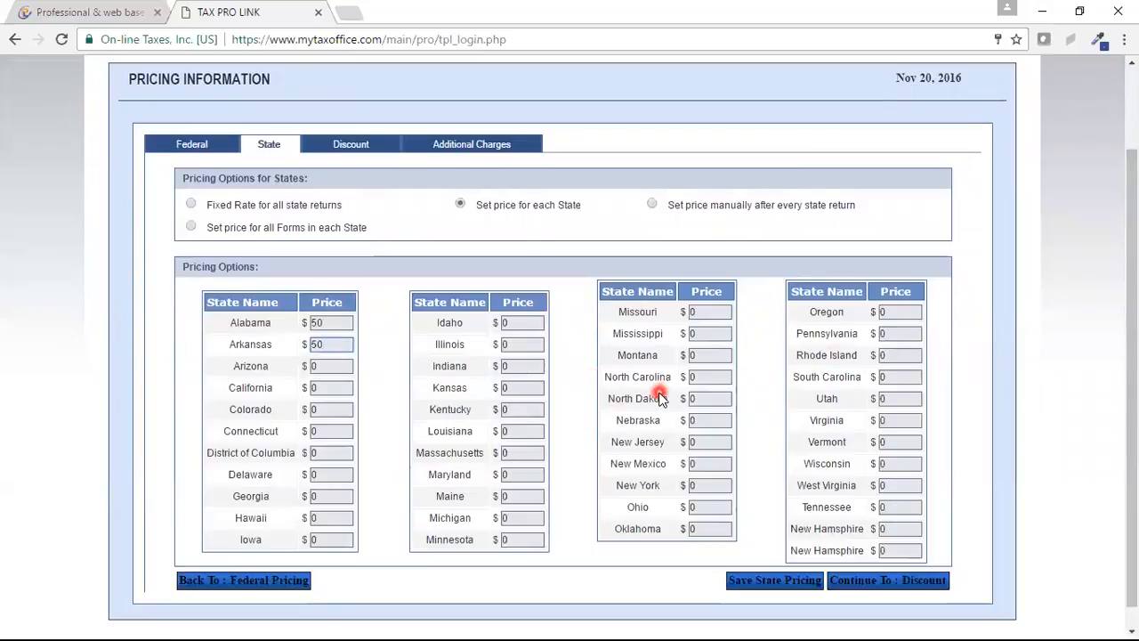
pyautogui.click(1119, 375)
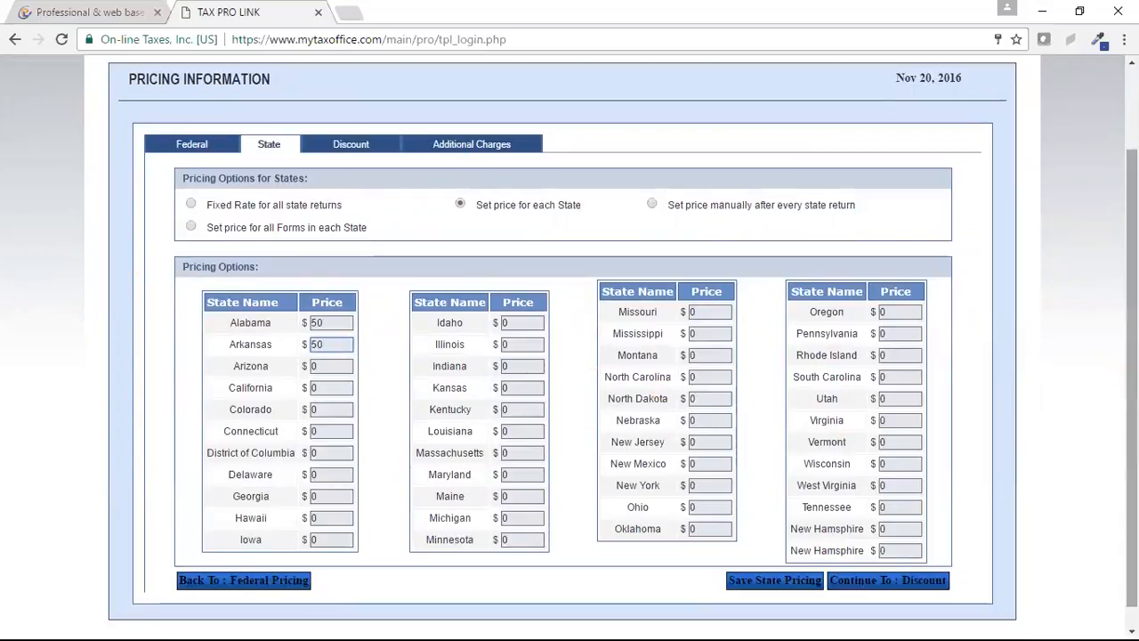
pyautogui.scroll(1, 1119, 375)
pyautogui.click(379, 258)
pyautogui.click(190, 292)
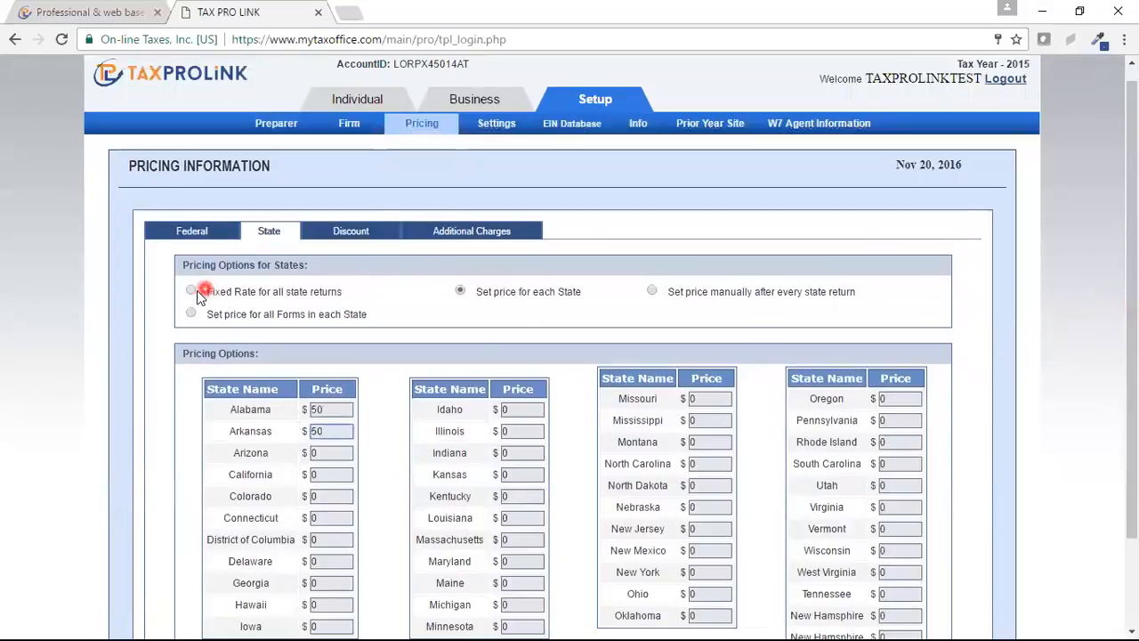
pyautogui.click(654, 293)
pyautogui.click(252, 314)
pyautogui.click(191, 313)
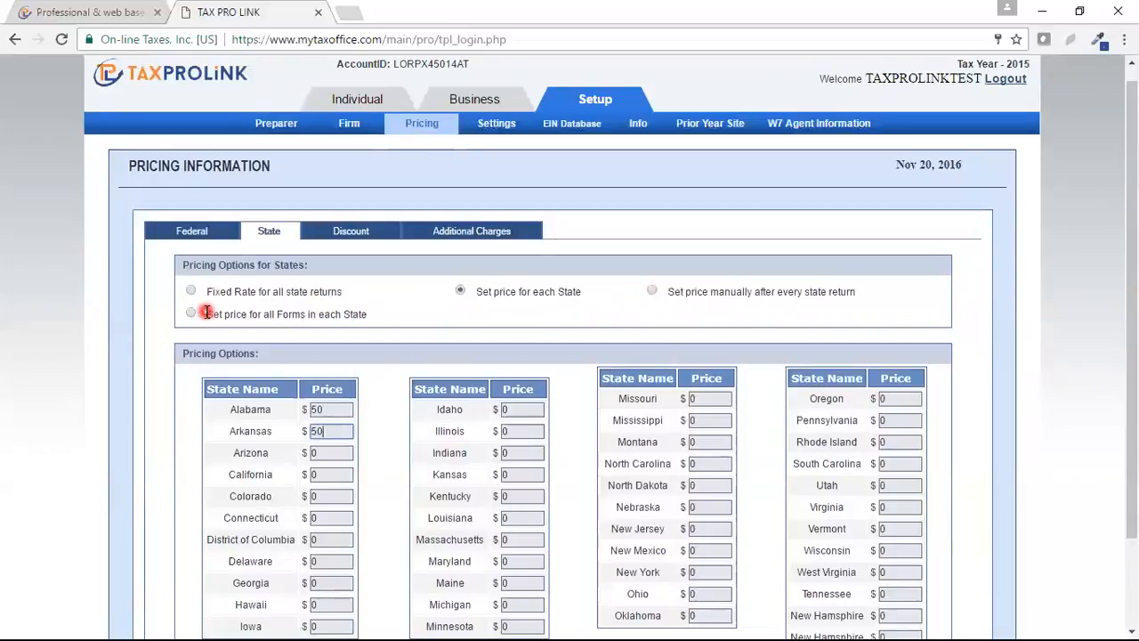
pyautogui.click(264, 322)
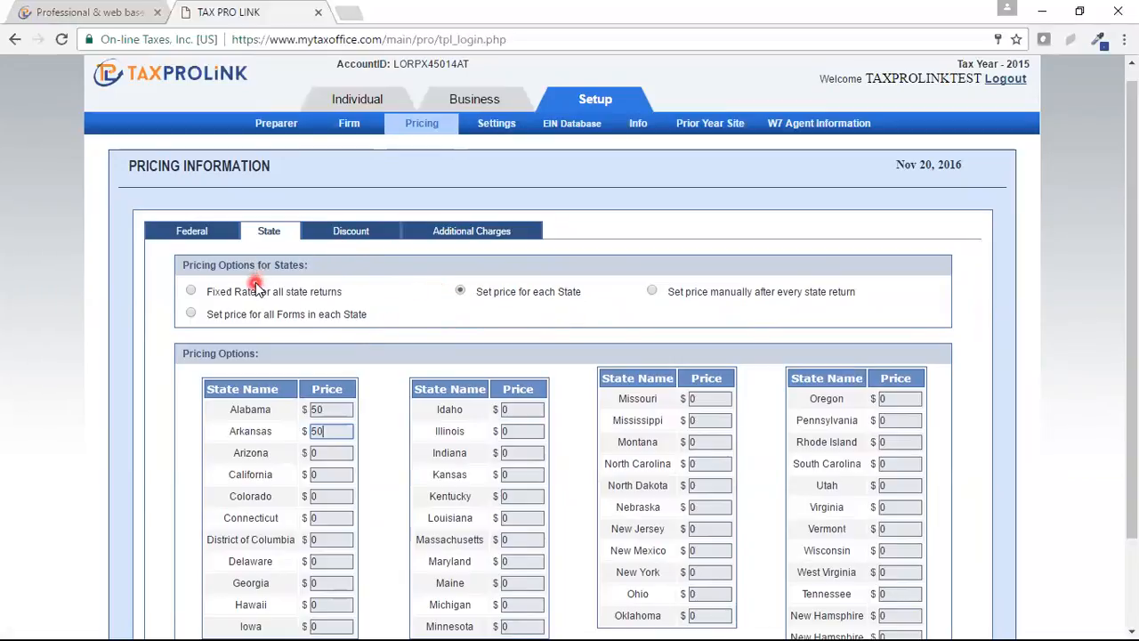
pyautogui.click(190, 232)
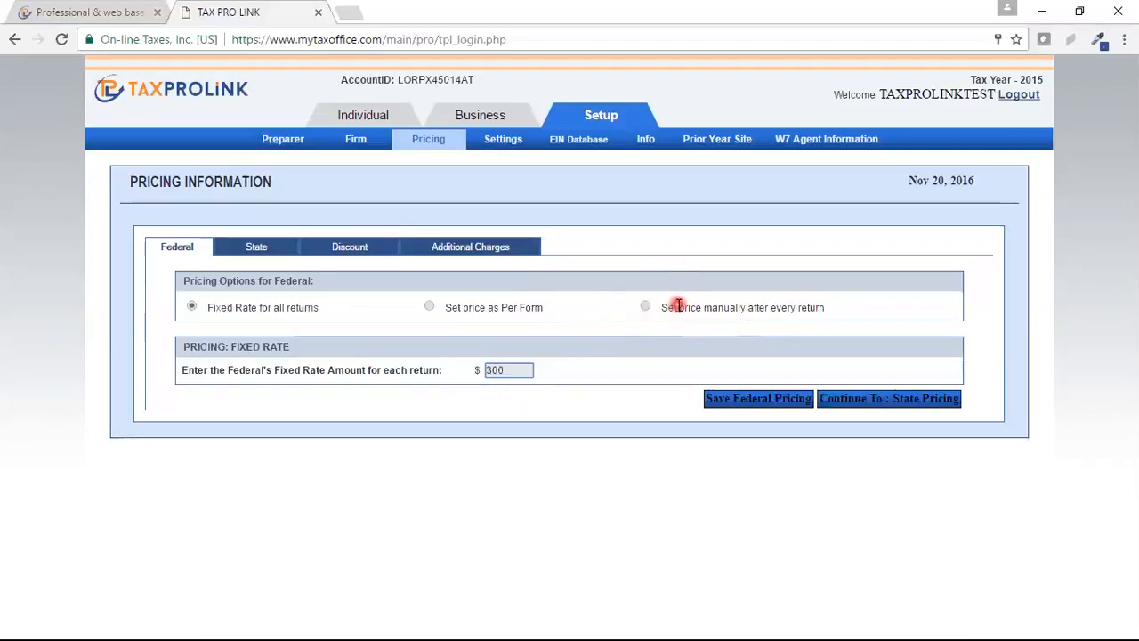
# Step: Show the Preparer's Discount form on the Pricing Information page
pyautogui.click(342, 250)
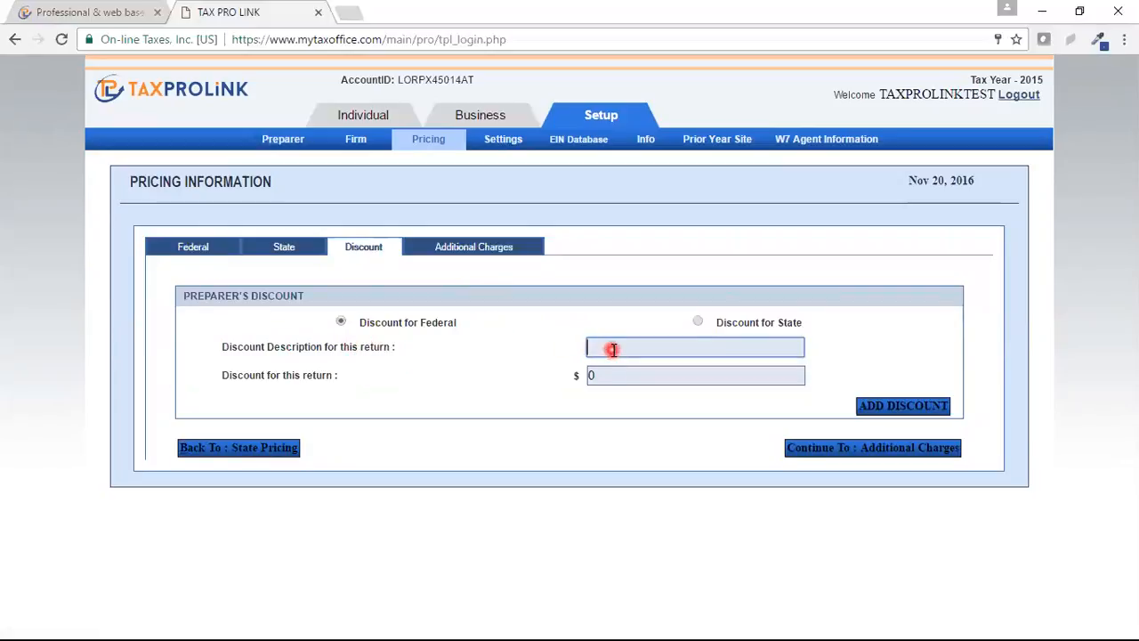
# Step: Add a federal discount described 'New Discount' with amount 50 to the discount summary
pyautogui.write('New Discount')
pyautogui.click(605, 376)
pyautogui.press('BackSpace')
pyautogui.write('50')
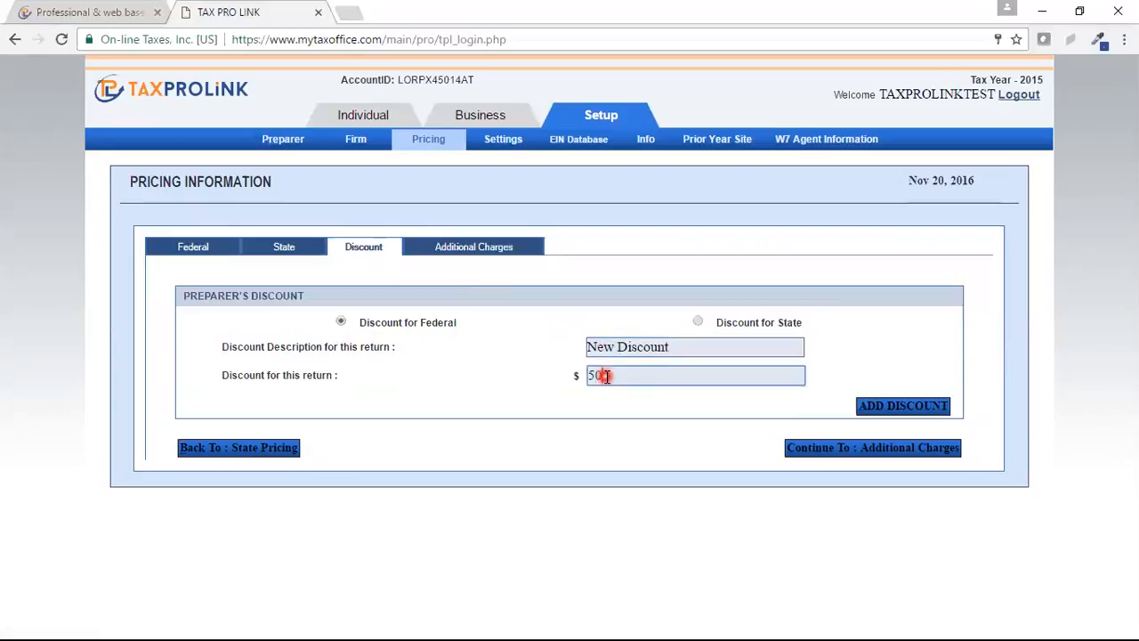
pyautogui.click(621, 341)
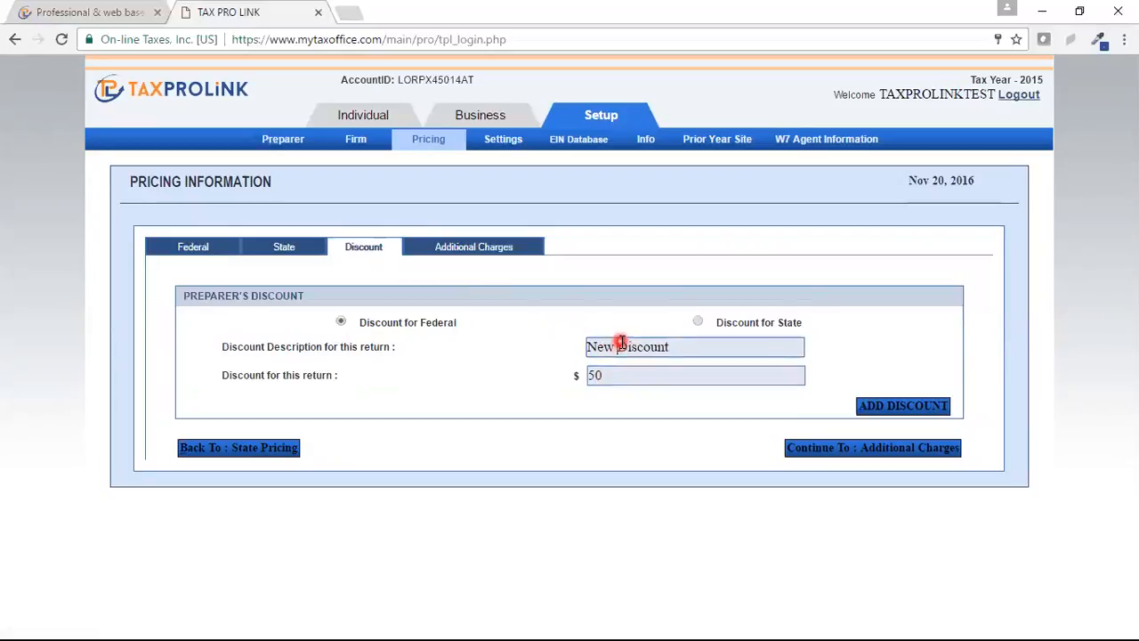
pyautogui.click(902, 407)
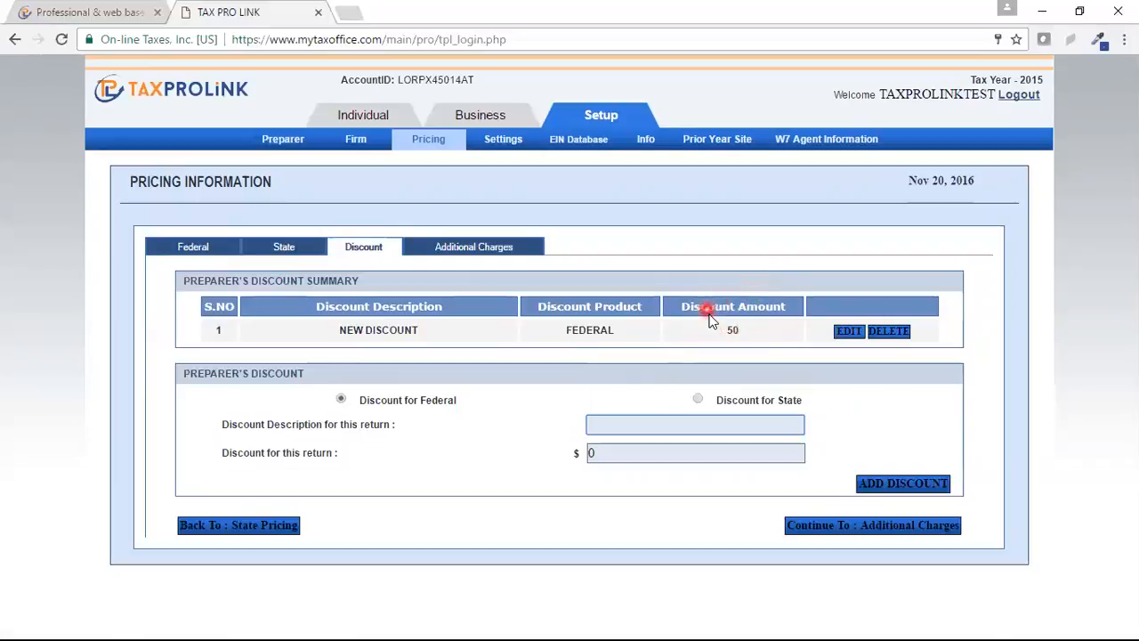
pyautogui.click(475, 248)
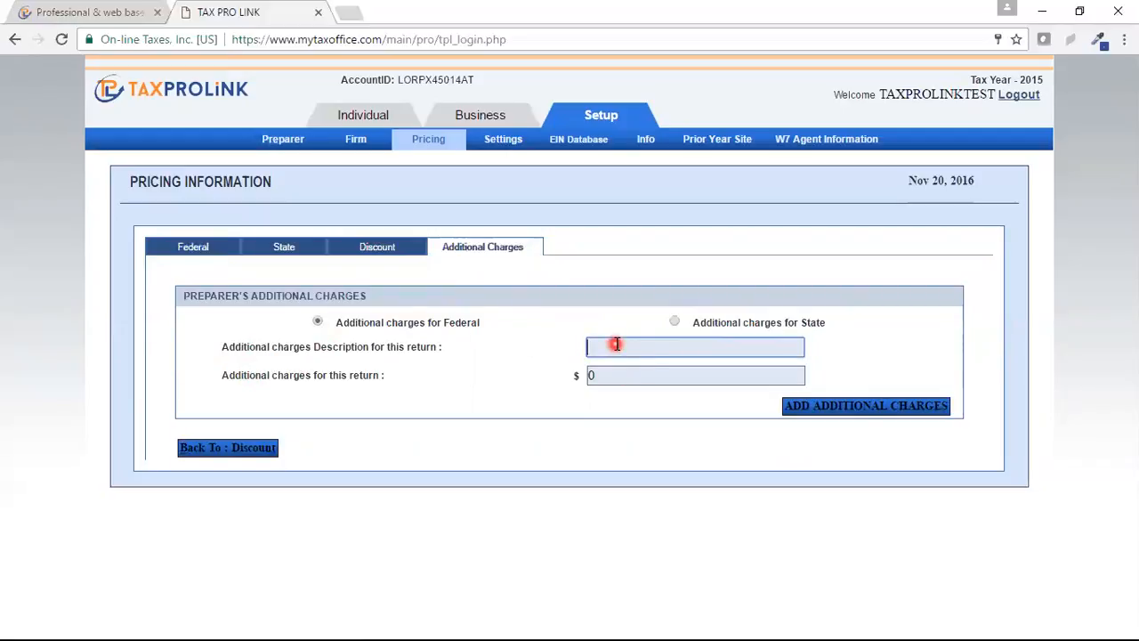
# Step: Add a federal additional charge 'Moretime' for 99 to the charges summary
pyautogui.write('Mon')
pyautogui.write('etime')
pyautogui.click(602, 375)
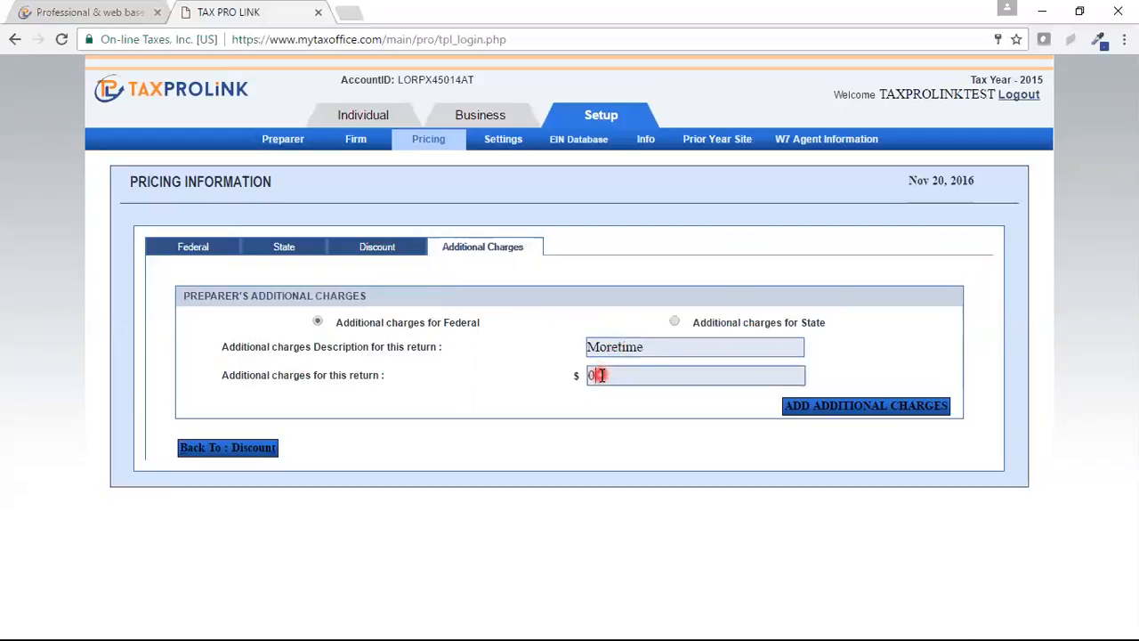
pyautogui.write('99')
pyautogui.click(879, 407)
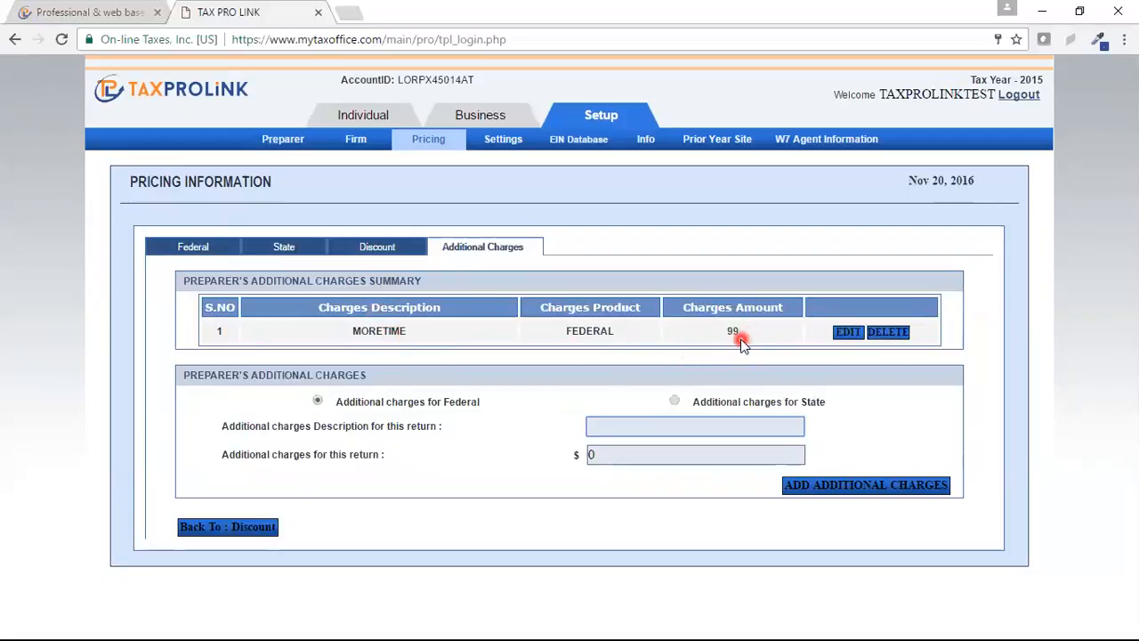
pyautogui.moveTo(503, 147)
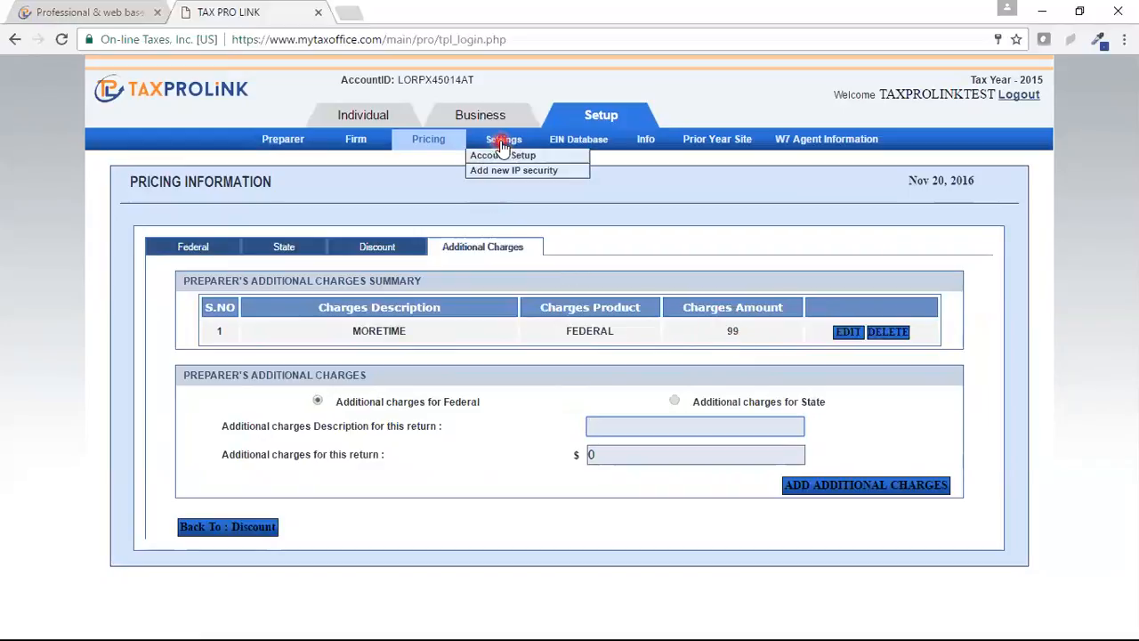
# Step: Open Setup > Settings (Account Setup) and select the NEWPREPARER account
pyautogui.click(503, 142)
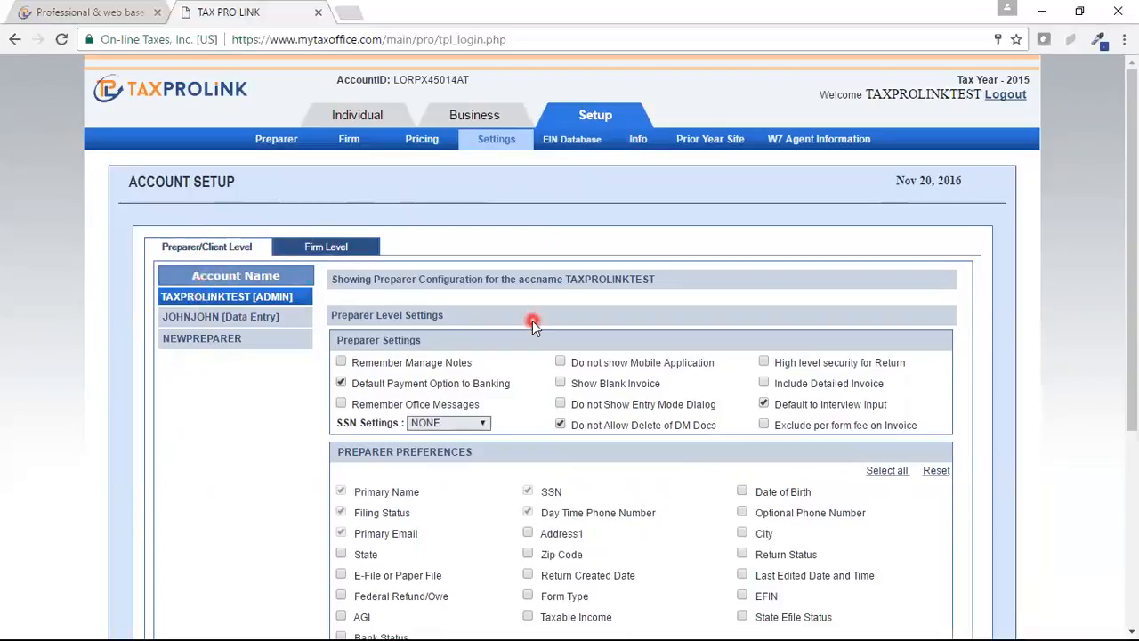
pyautogui.click(198, 341)
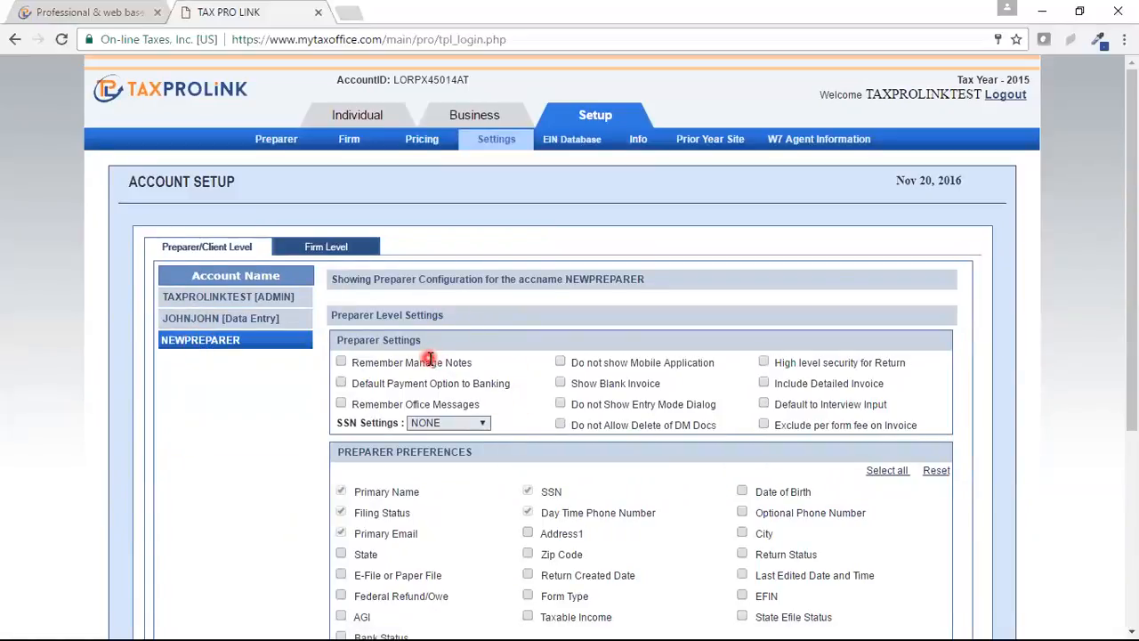
# Step: Set NEWPREPARER's SSN display to XXX-XX-1234 and tick Default to Interview Input
pyautogui.click(486, 424)
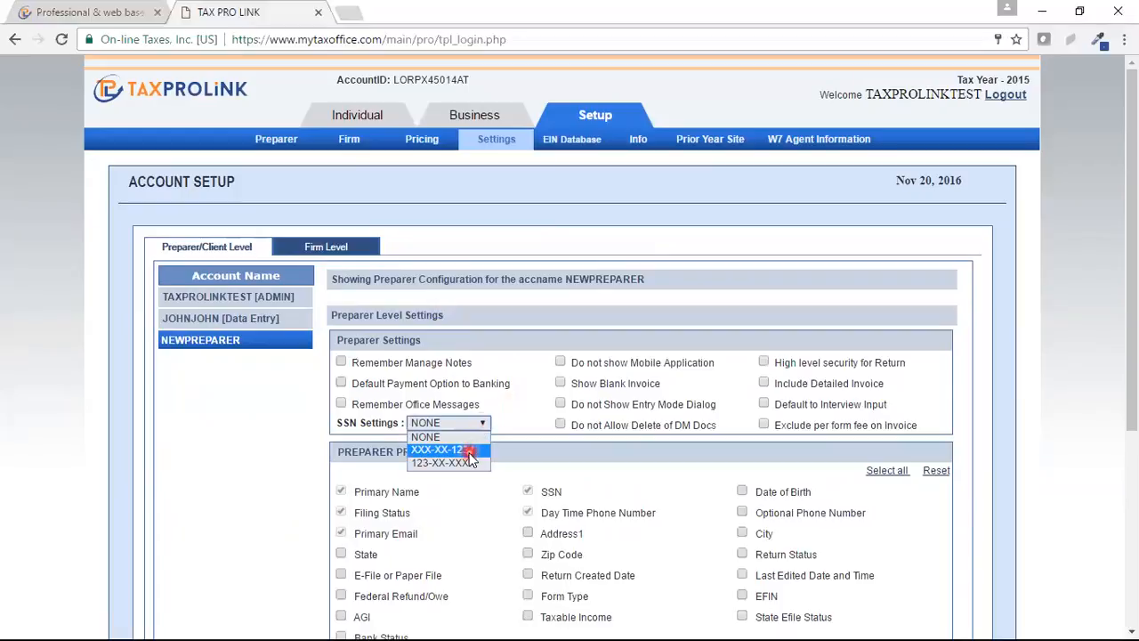
pyautogui.click(470, 448)
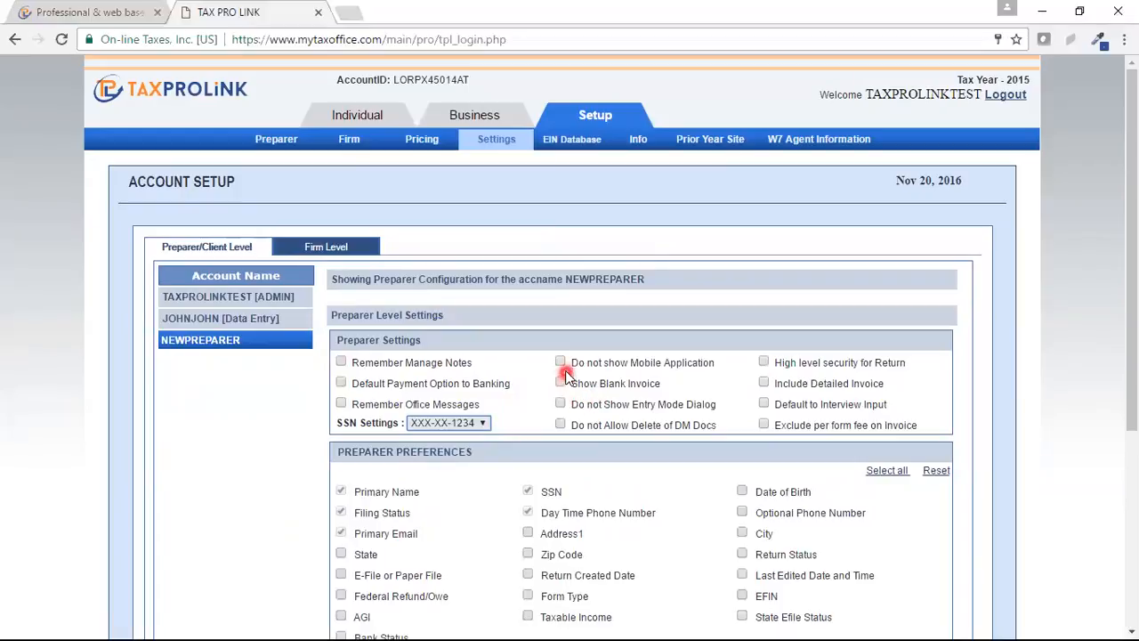
pyautogui.click(764, 405)
pyautogui.scroll(-1, 1131, 627)
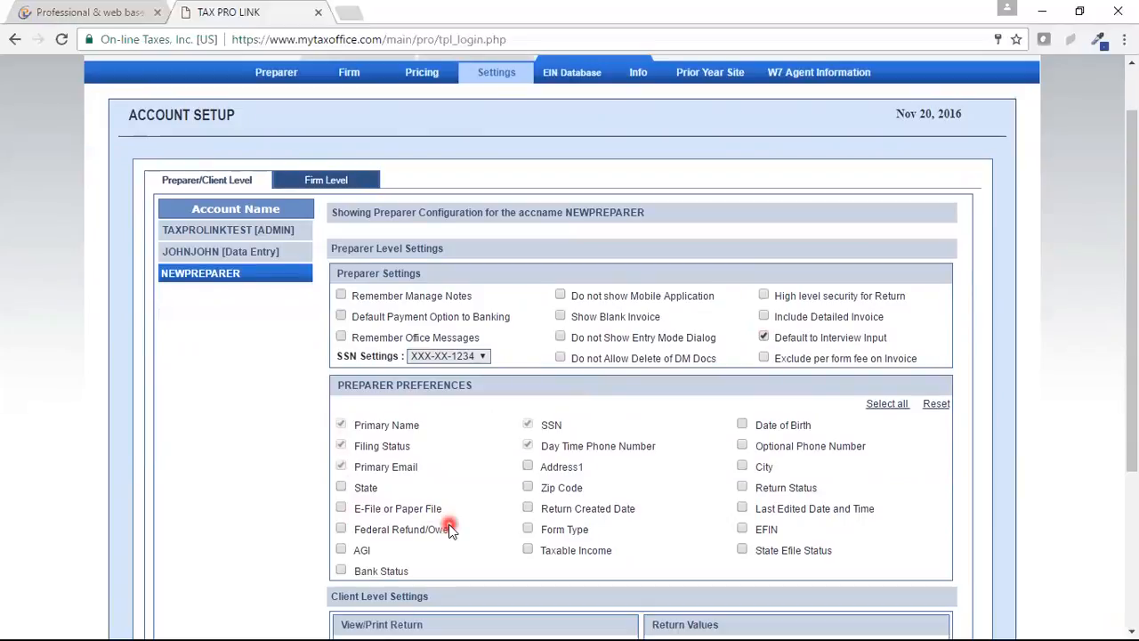
# Step: Tick Date of Birth, City, AGI and Federal Refund/Owe in NEWPREPARER's preparer preferences
pyautogui.click(742, 424)
pyautogui.click(743, 467)
pyautogui.click(743, 529)
pyautogui.moveTo(743, 532); pyautogui.dragTo(341, 553)
pyautogui.click(341, 550)
pyautogui.click(341, 528)
pyautogui.moveTo(1132, 338); pyautogui.dragTo(1131, 439)
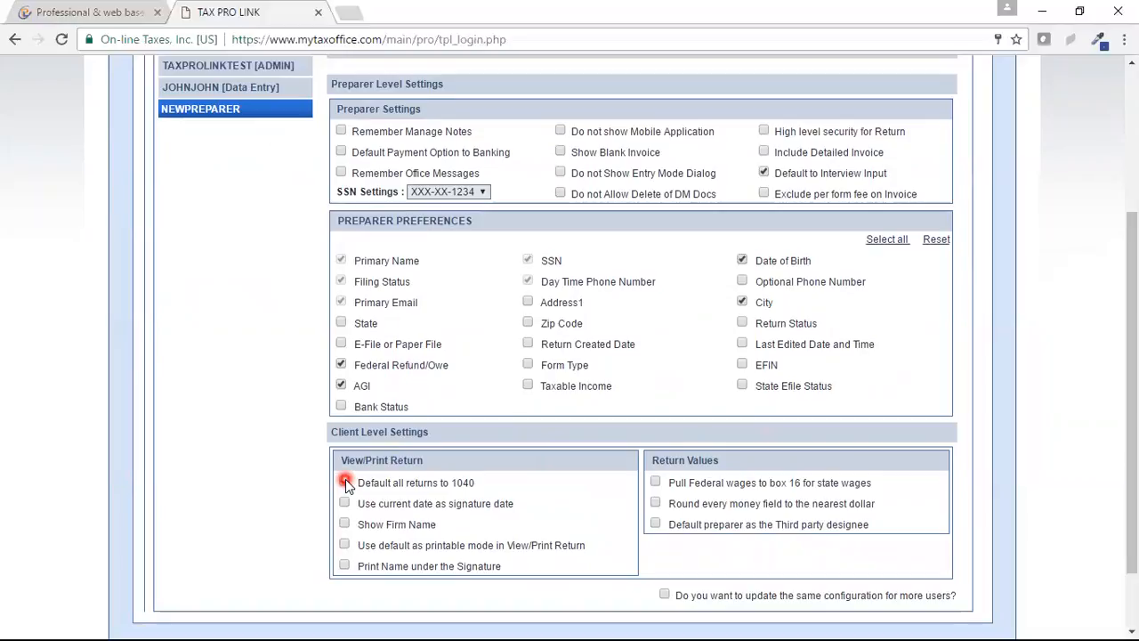
# Step: Tick Default all returns to 1040, Print Name under Signature, wages to box 16, and rounding
pyautogui.click(346, 481)
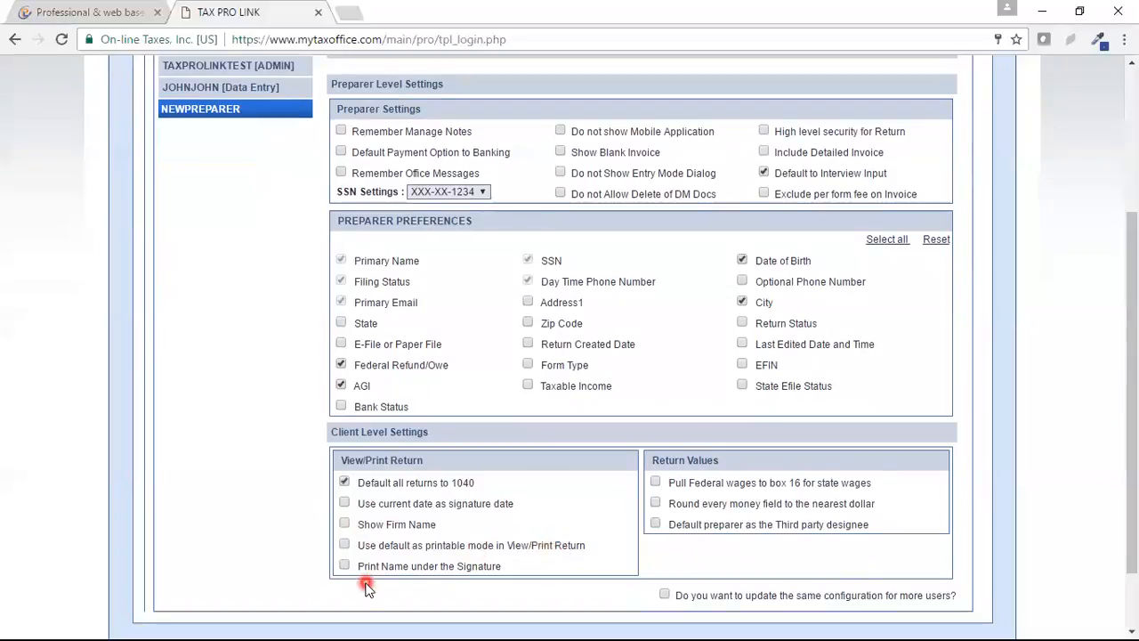
pyautogui.click(344, 567)
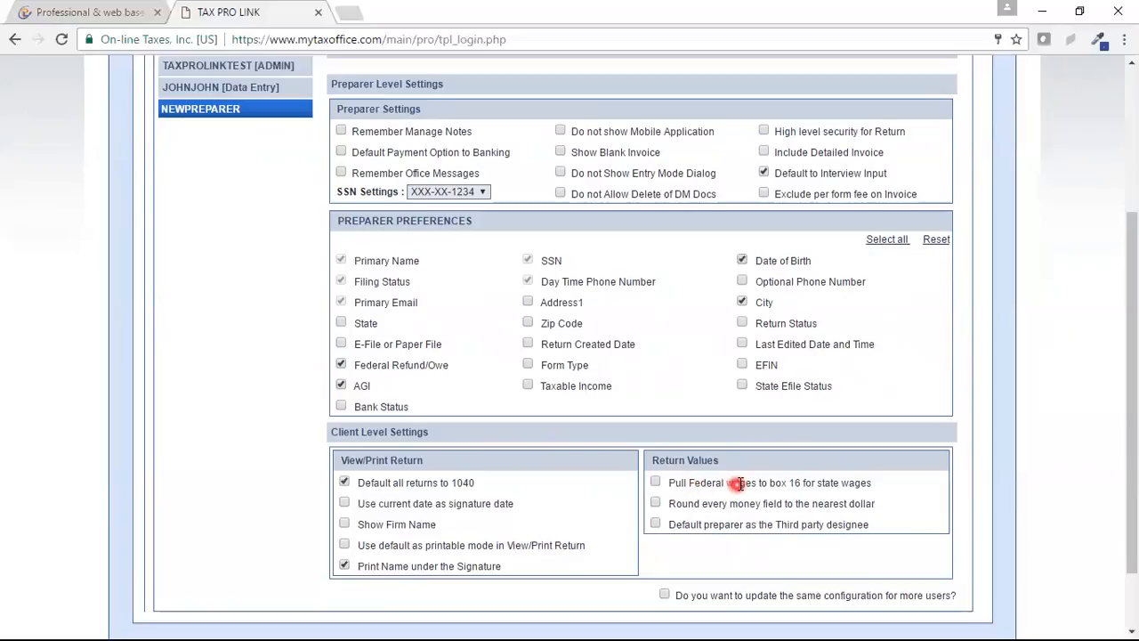
pyautogui.click(656, 482)
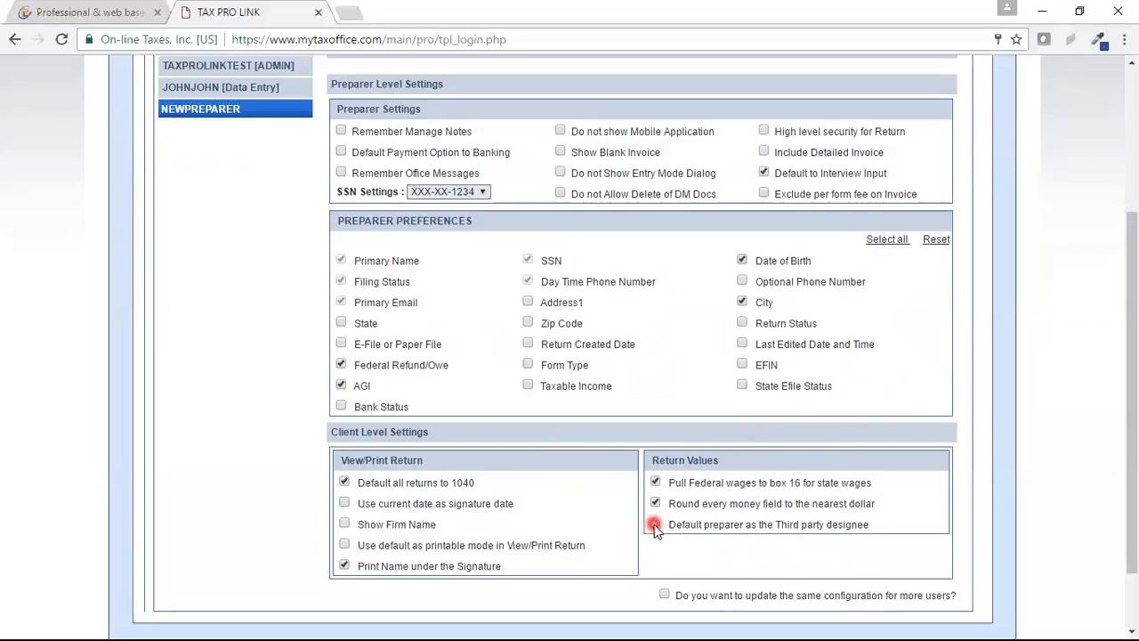
pyautogui.click(655, 525)
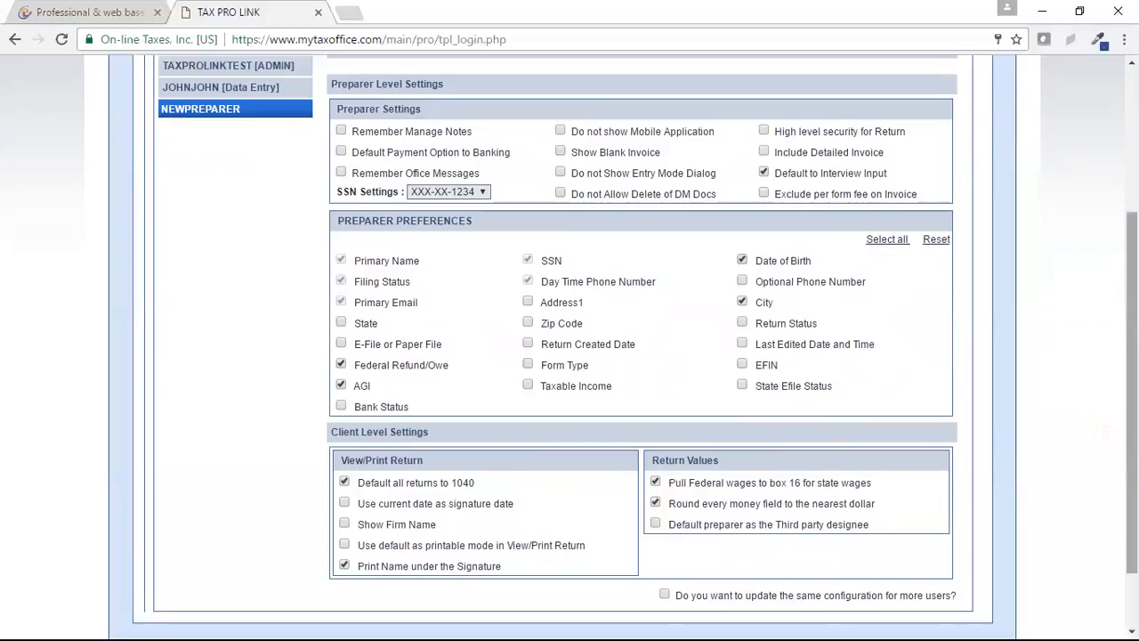
pyautogui.scroll(-2, 1132, 392)
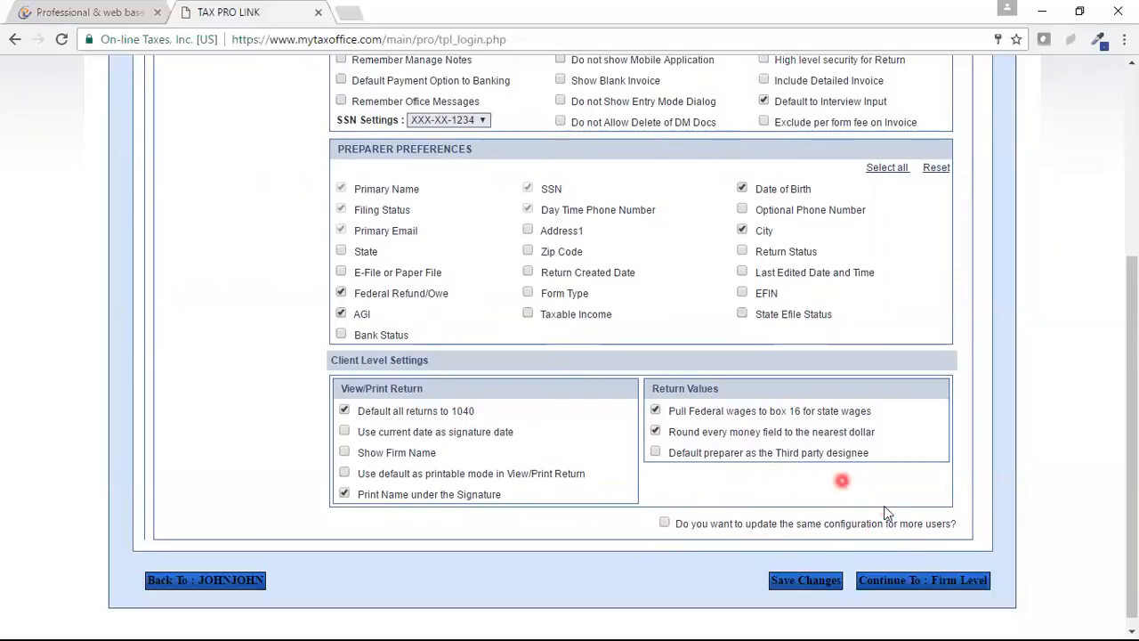
# Step: Continue to the Firm Level Letter Head settings page
pyautogui.click(893, 588)
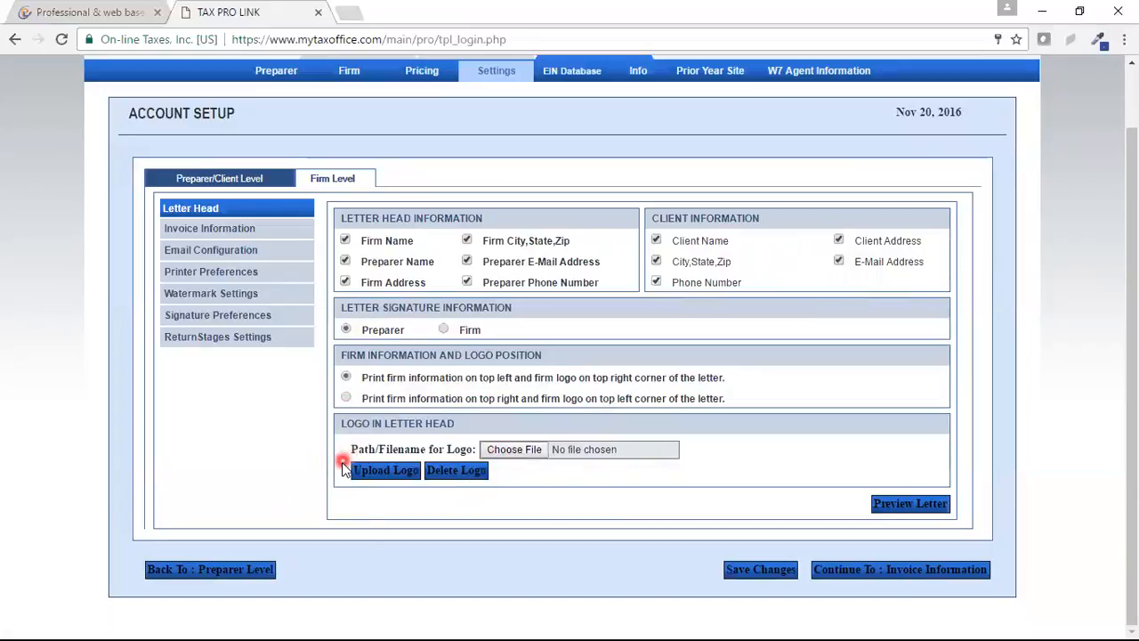
pyautogui.click(894, 511)
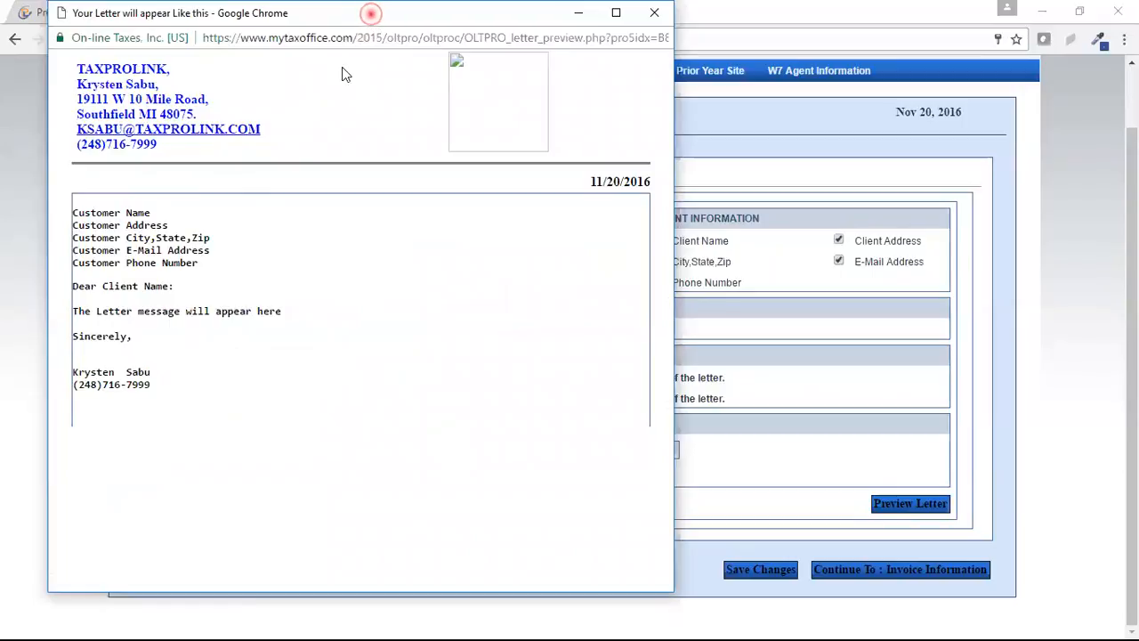
pyautogui.moveTo(370, 12); pyautogui.dragTo(383, 162)
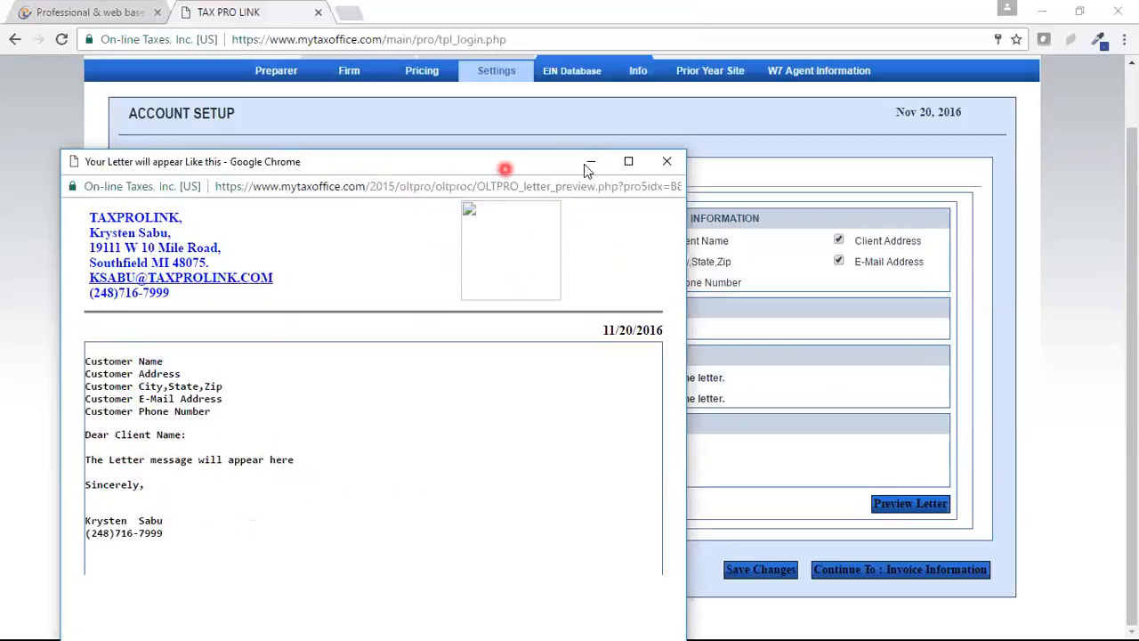
pyautogui.click(672, 162)
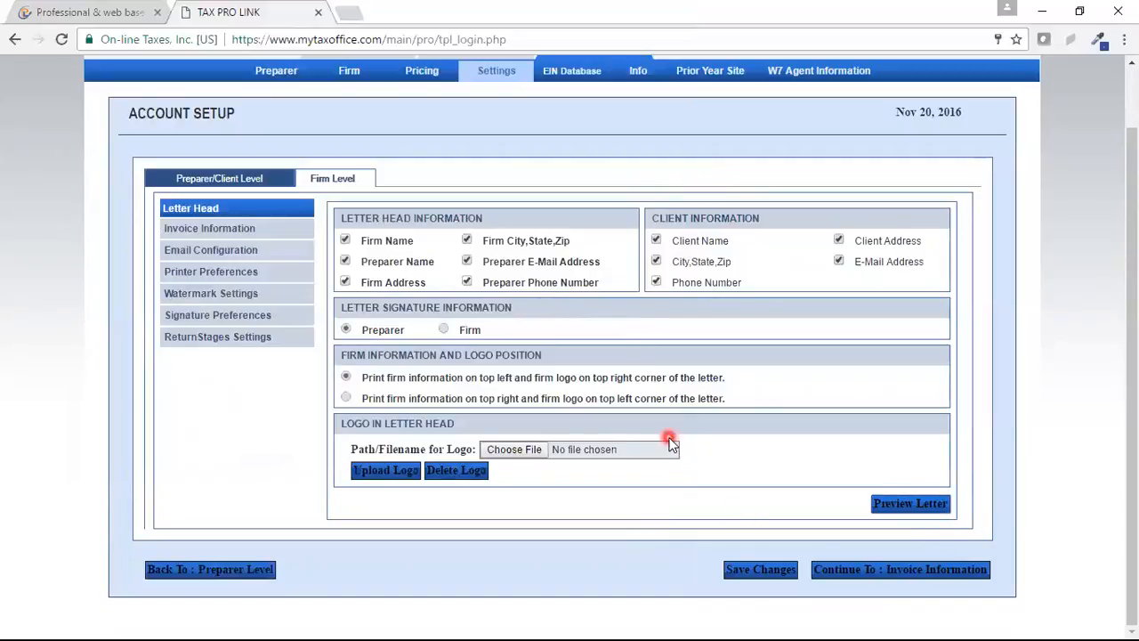
# Step: Show Invoice Information with prefix 01, sequence 01 and office location 01, selecting the location value
pyautogui.click(212, 229)
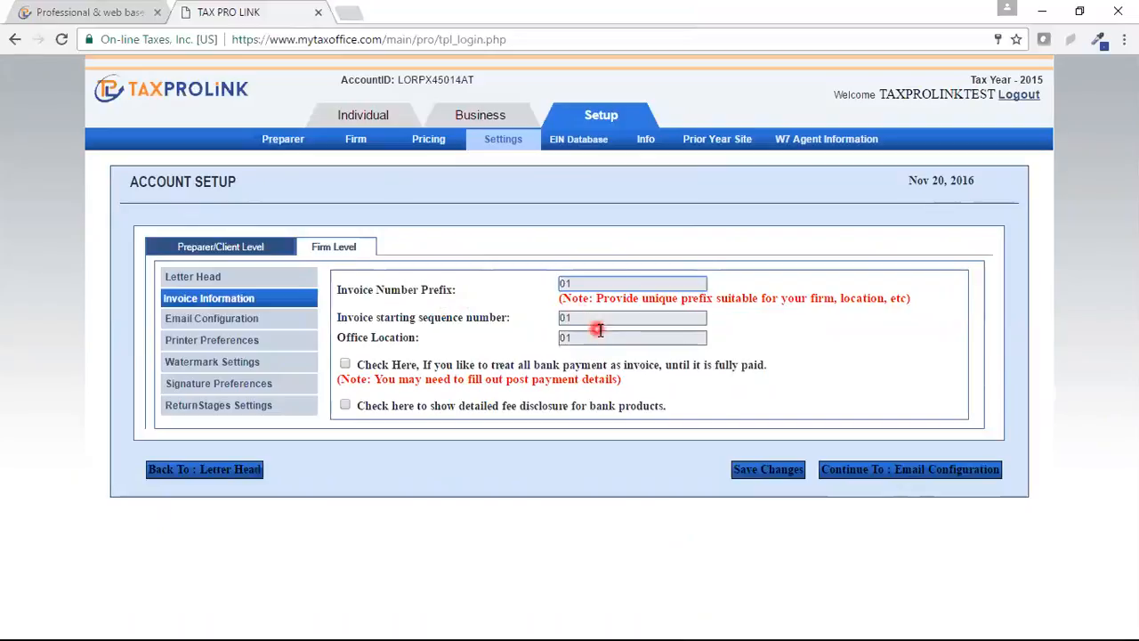
pyautogui.moveTo(583, 336); pyautogui.dragTo(556, 340)
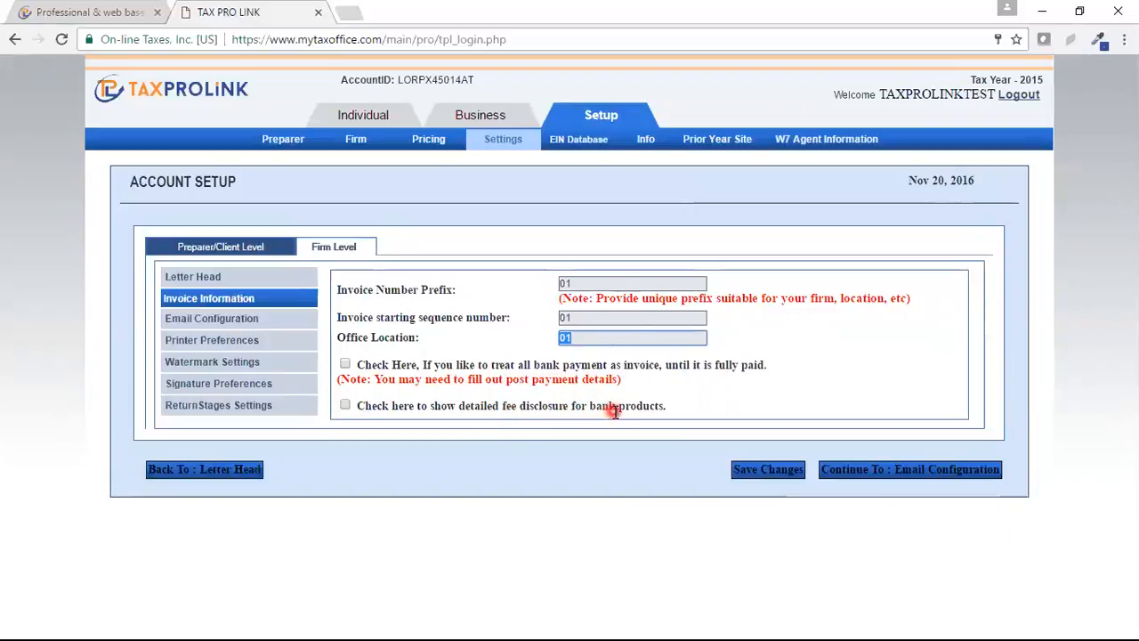
# Step: Read through the Email Configuration mail content, then go to Printer Preferences
pyautogui.click(225, 325)
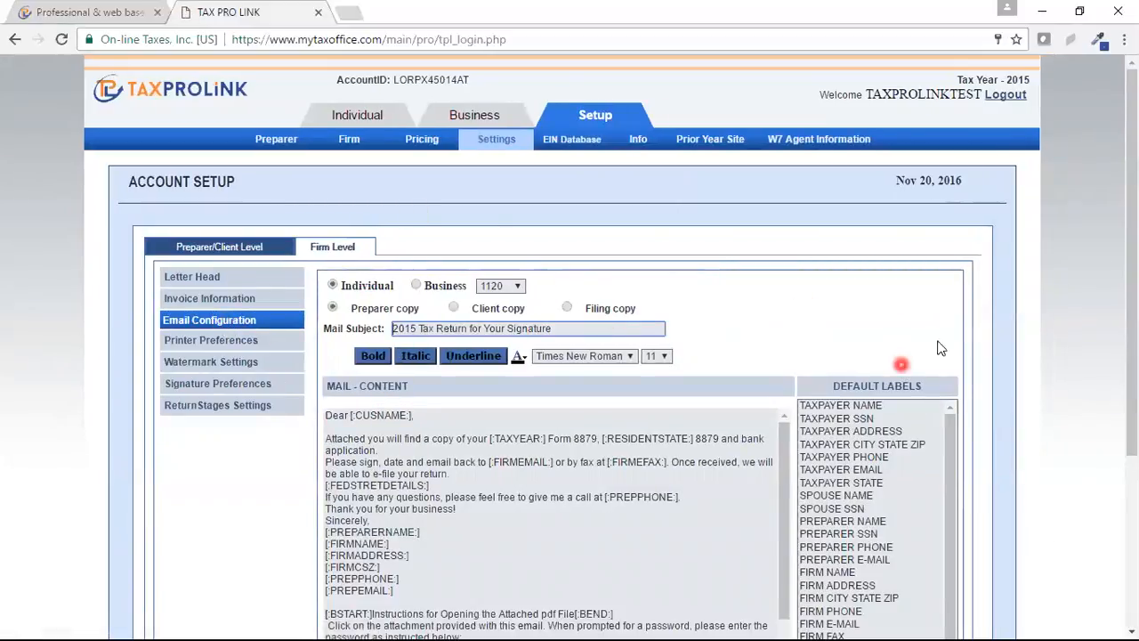
pyautogui.scroll(-2, 1129, 305)
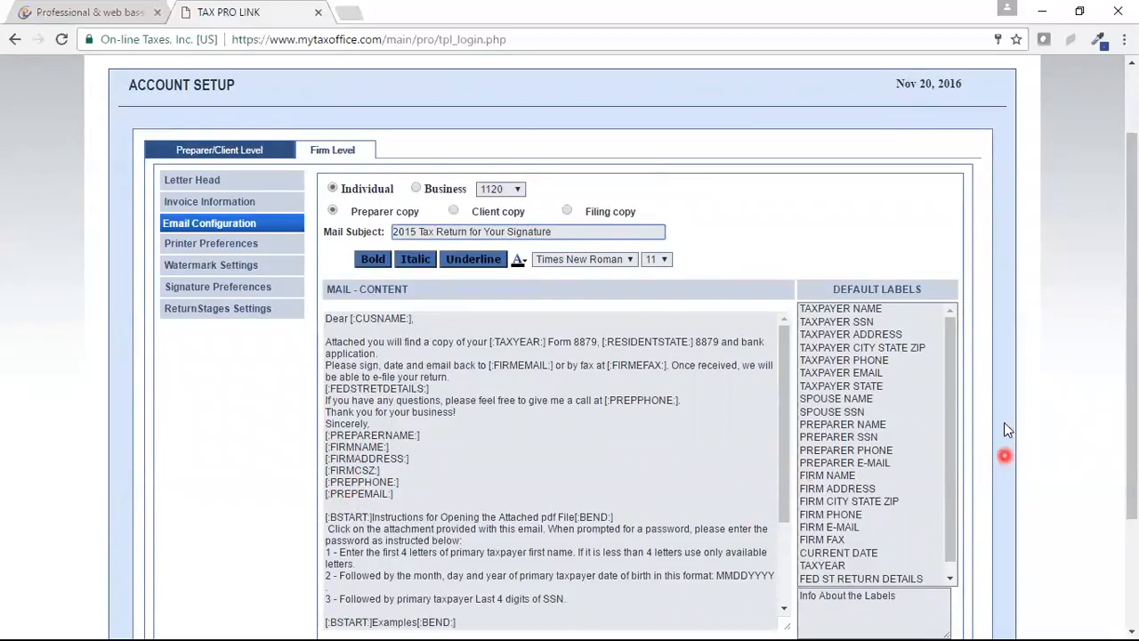
pyautogui.scroll(-2, 1127, 380)
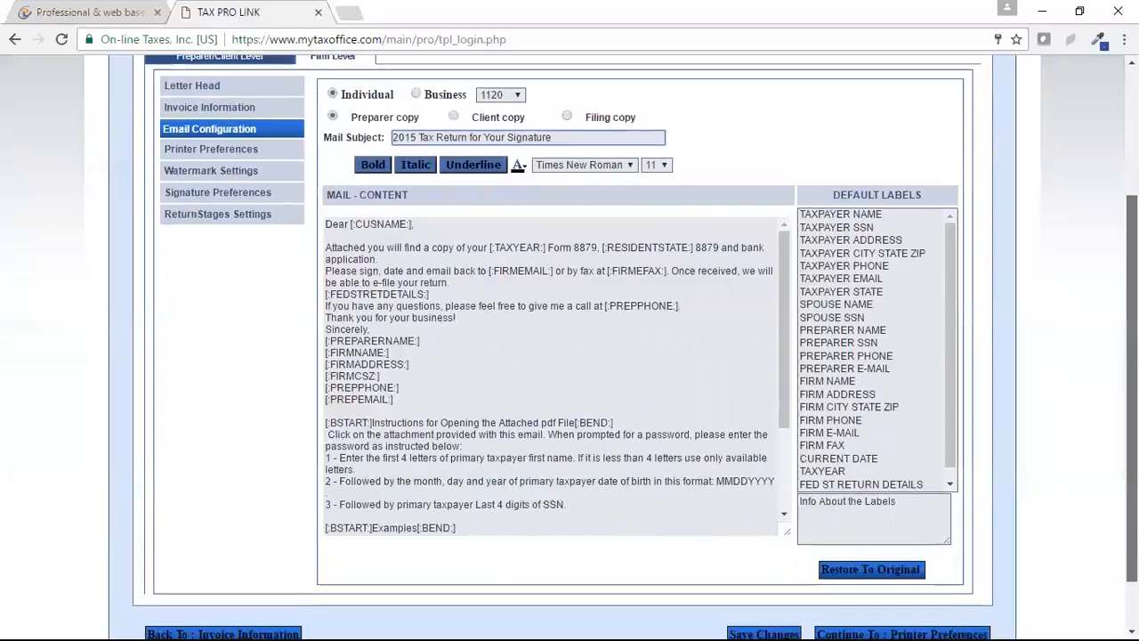
pyautogui.scroll(2, 455, 313)
pyautogui.click(222, 255)
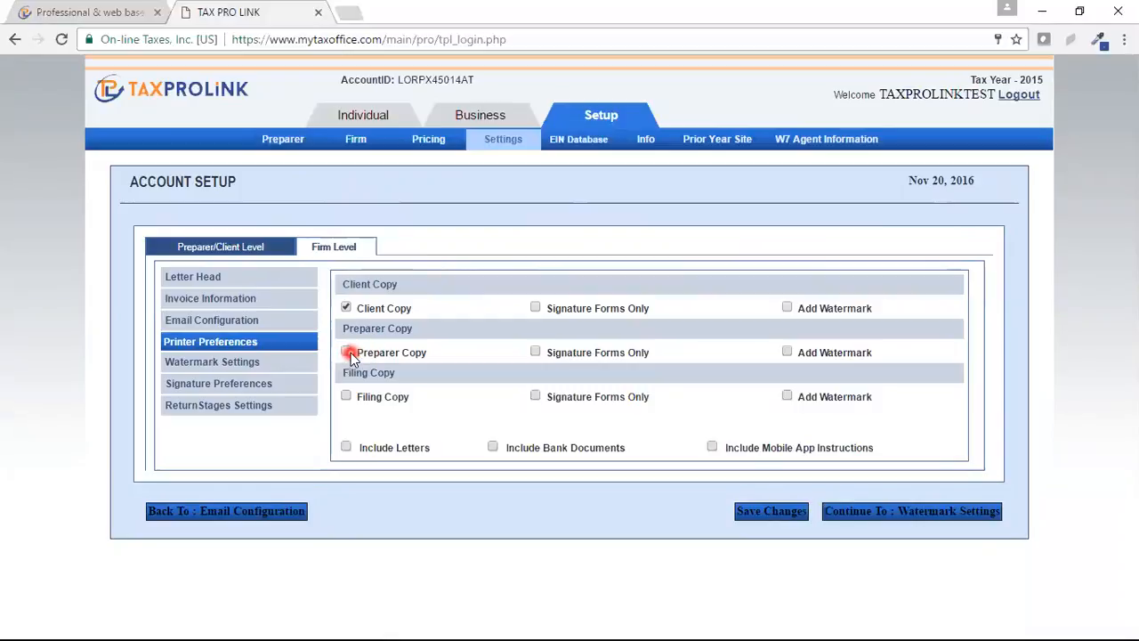
# Step: Tick Add Watermark in the Client Copy row of Printer Preferences
pyautogui.click(347, 309)
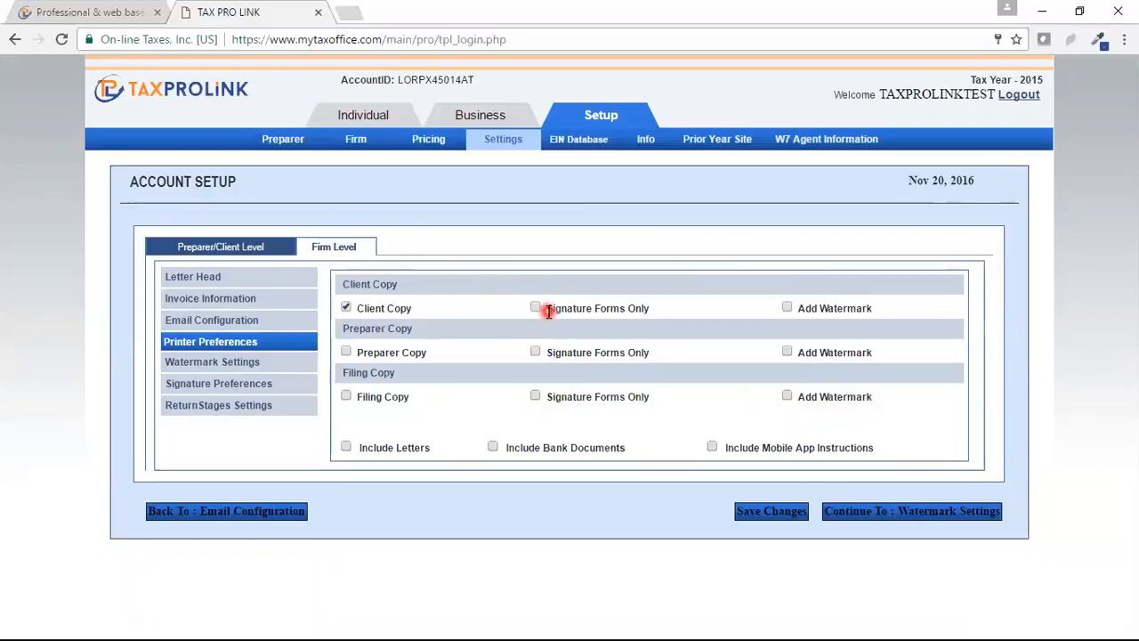
pyautogui.click(789, 308)
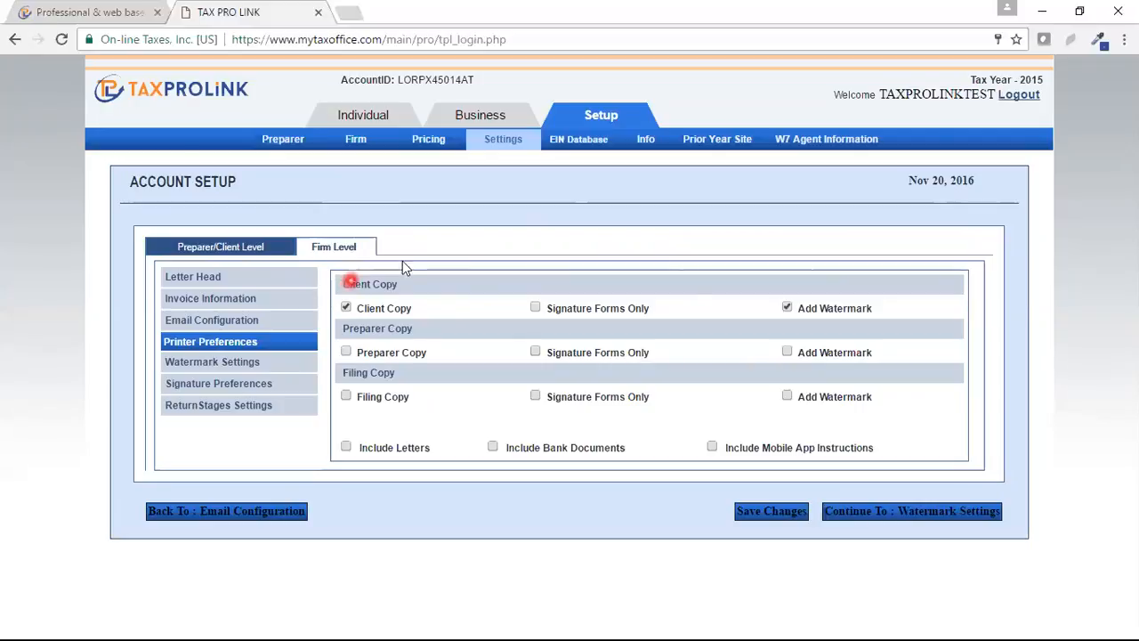
# Step: Tick Preparer Copy and Include Bank Documents, then go to Watermark Settings
pyautogui.click(787, 308)
pyautogui.click(347, 351)
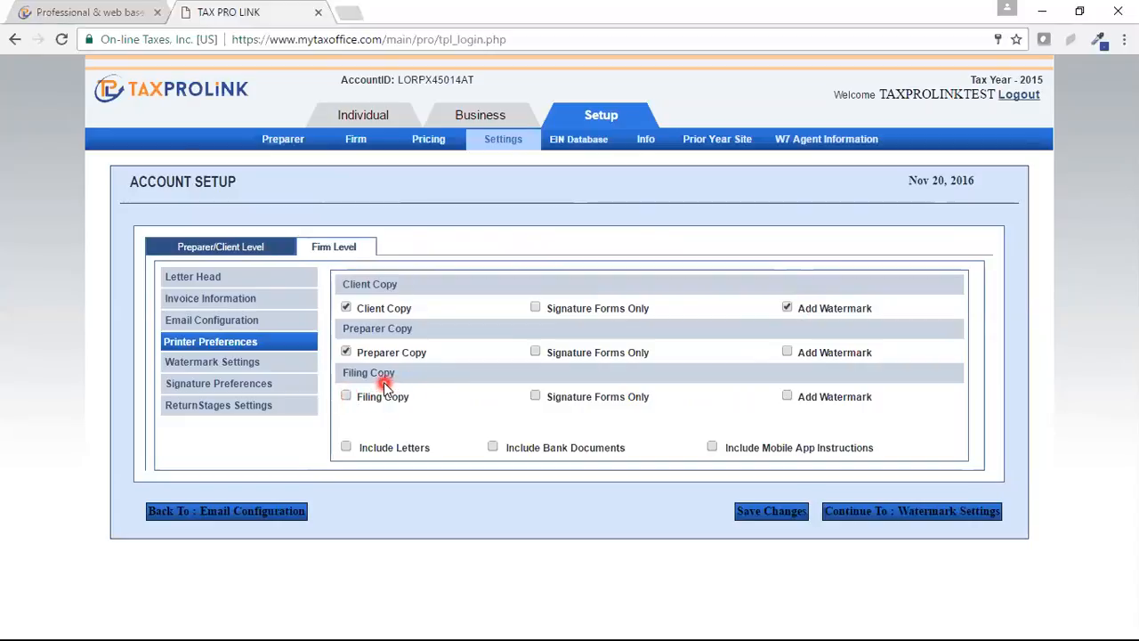
pyautogui.click(347, 351)
pyautogui.click(493, 448)
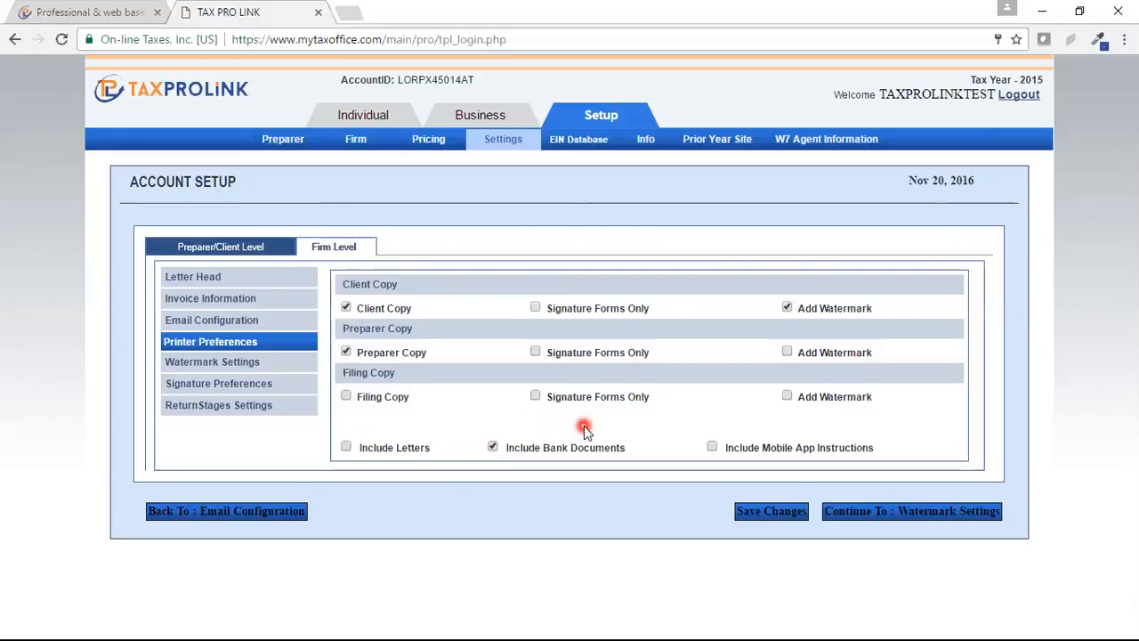
pyautogui.click(244, 363)
pyautogui.click(529, 286)
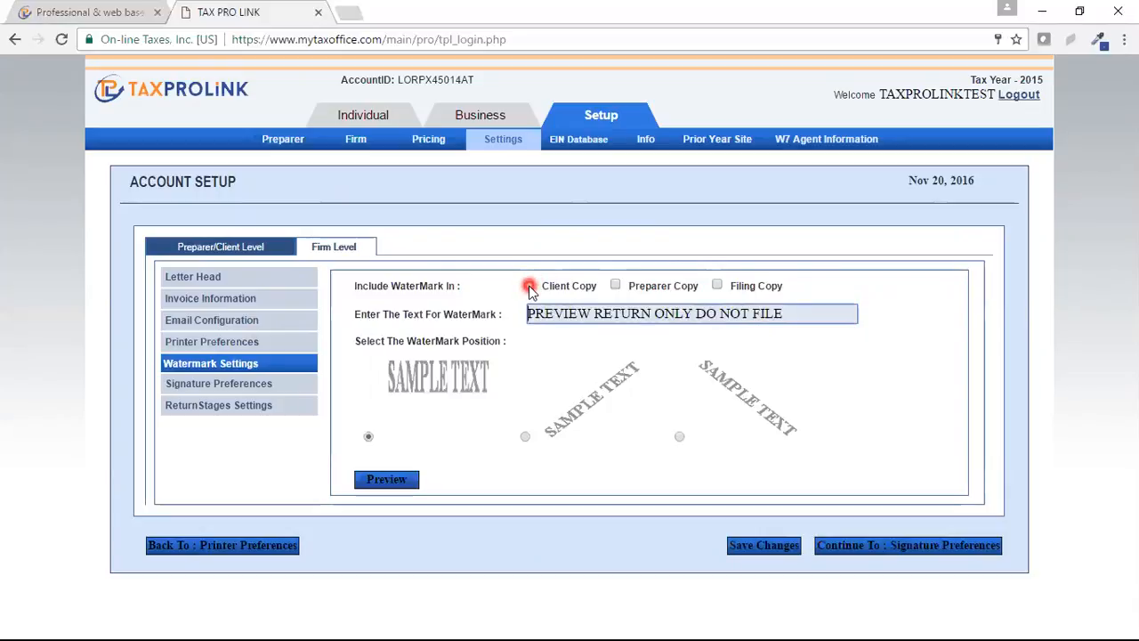
# Step: Put a horizontal 'PREVIEW RETURN ONLY DO NOT FILE' watermark on the Client Copy
pyautogui.click(528, 285)
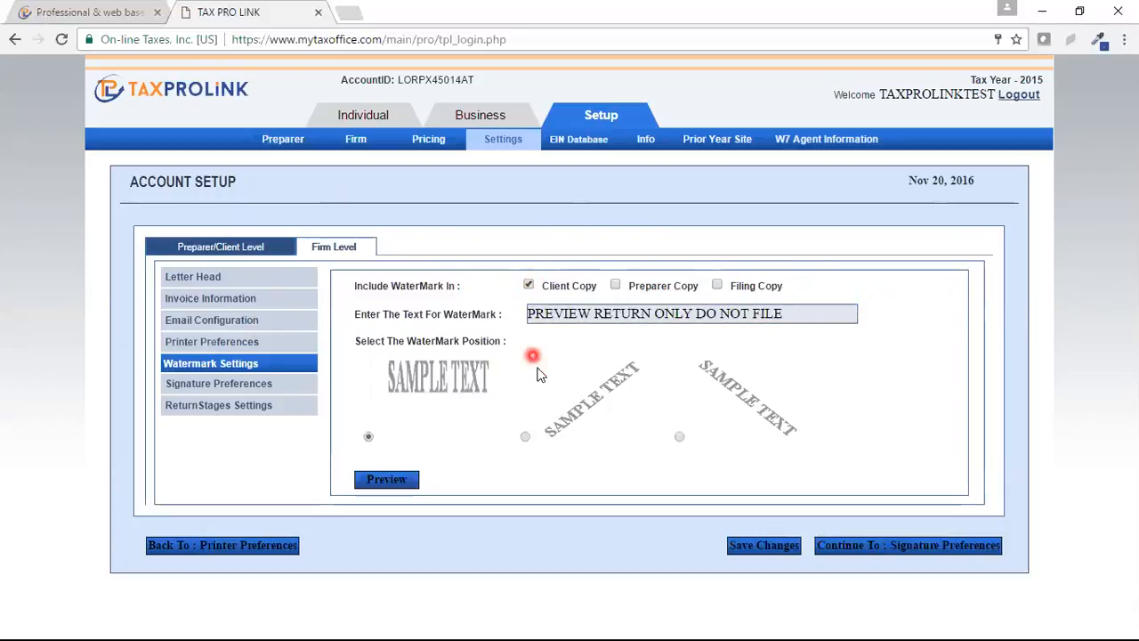
pyautogui.click(799, 311)
pyautogui.moveTo(800, 312); pyautogui.dragTo(468, 311)
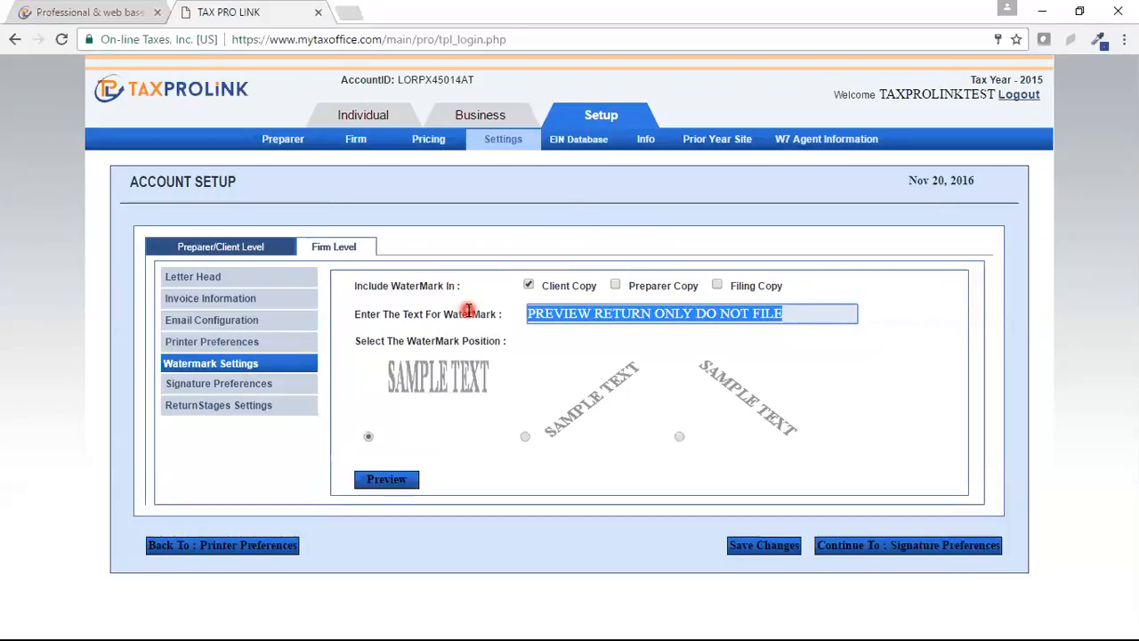
pyautogui.click(225, 387)
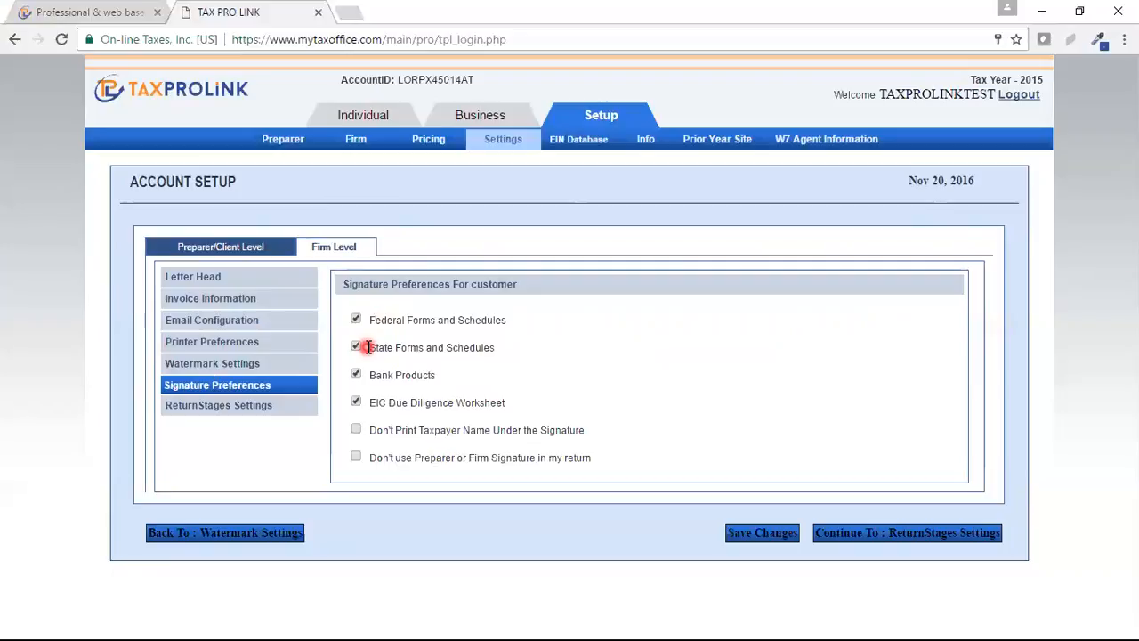
# Step: Require a signature on the EIC Due Diligence Worksheet, then go to ReturnStages Settings
pyautogui.click(354, 403)
pyautogui.click(239, 406)
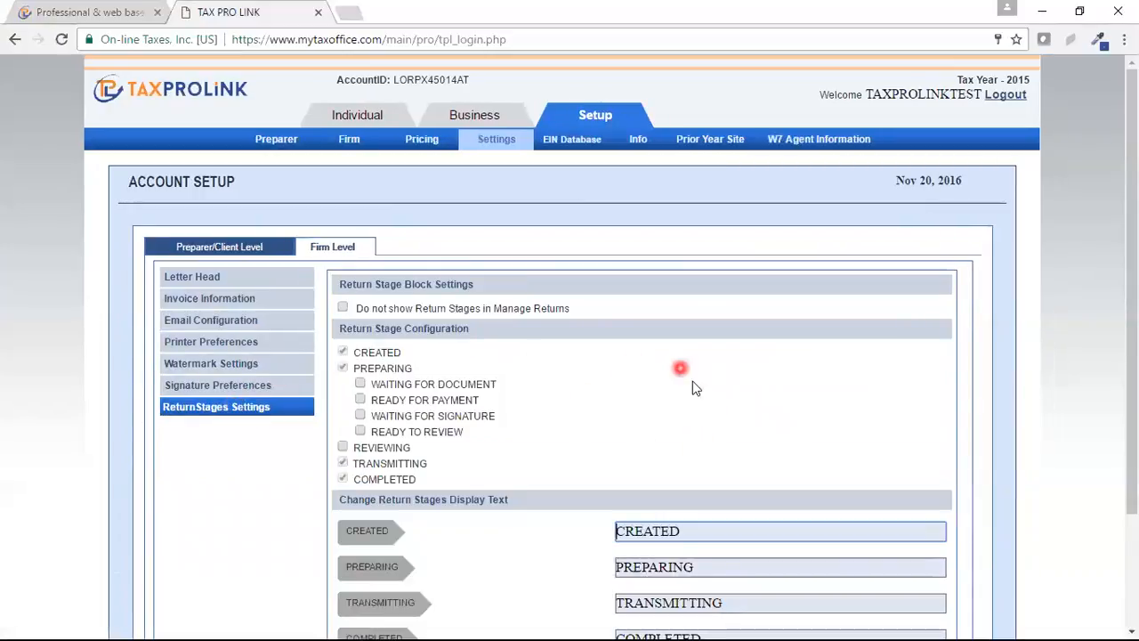
# Step: Review the CREATED, PREPARING, TRANSMITTING and COMPLETED stages, then open the EIN Database
pyautogui.scroll(-1, 1129, 328)
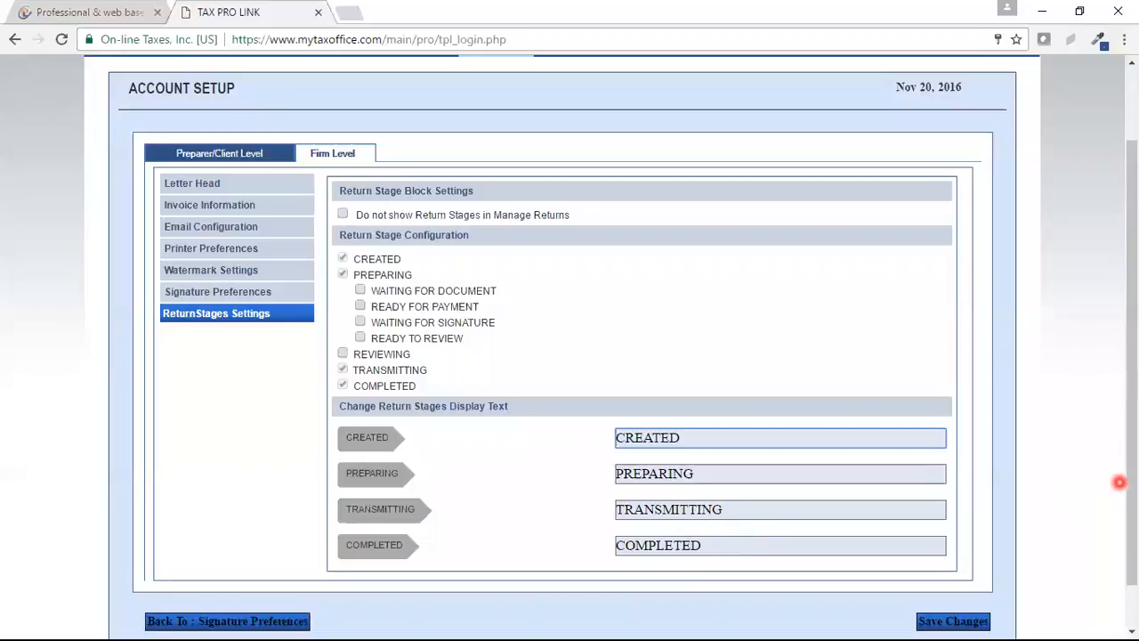
pyautogui.scroll(1, 1111, 366)
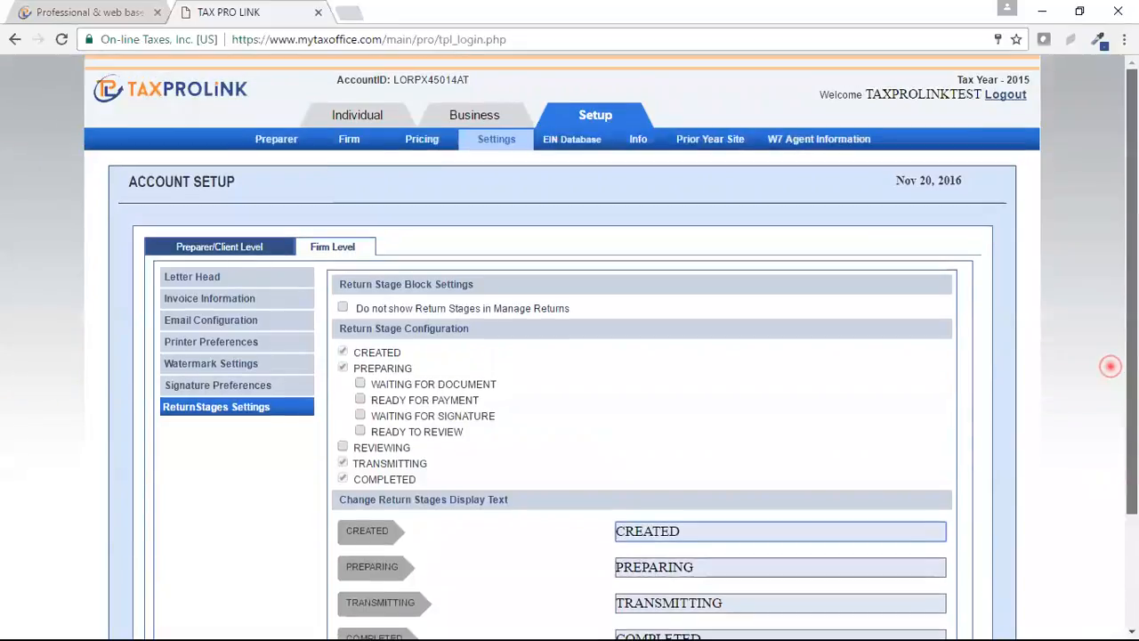
pyautogui.click(570, 143)
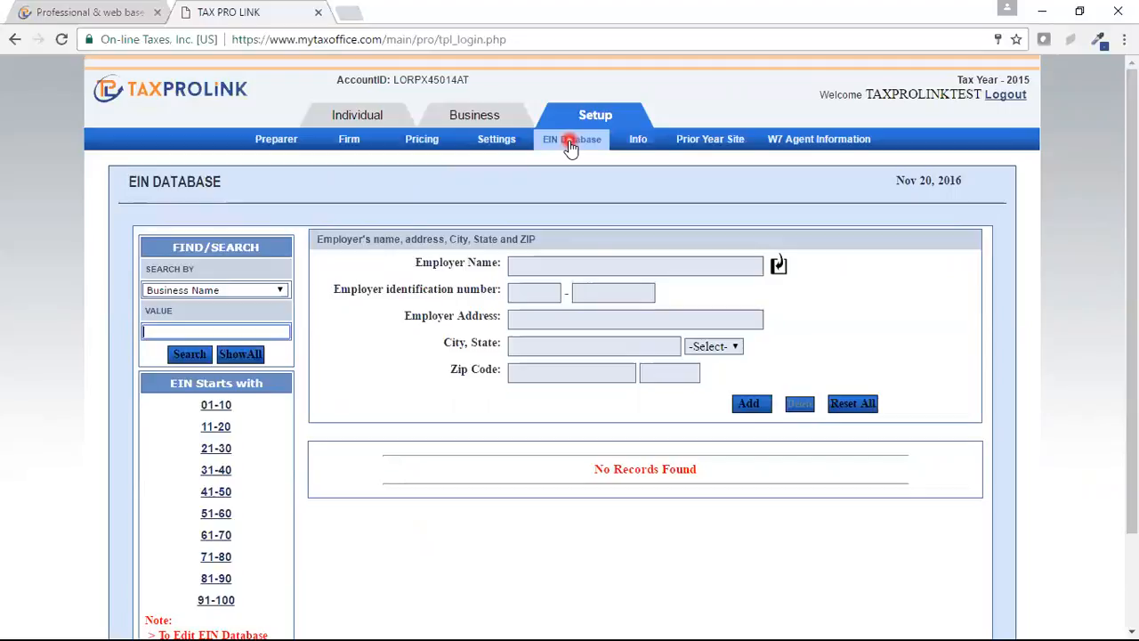
pyautogui.click(553, 264)
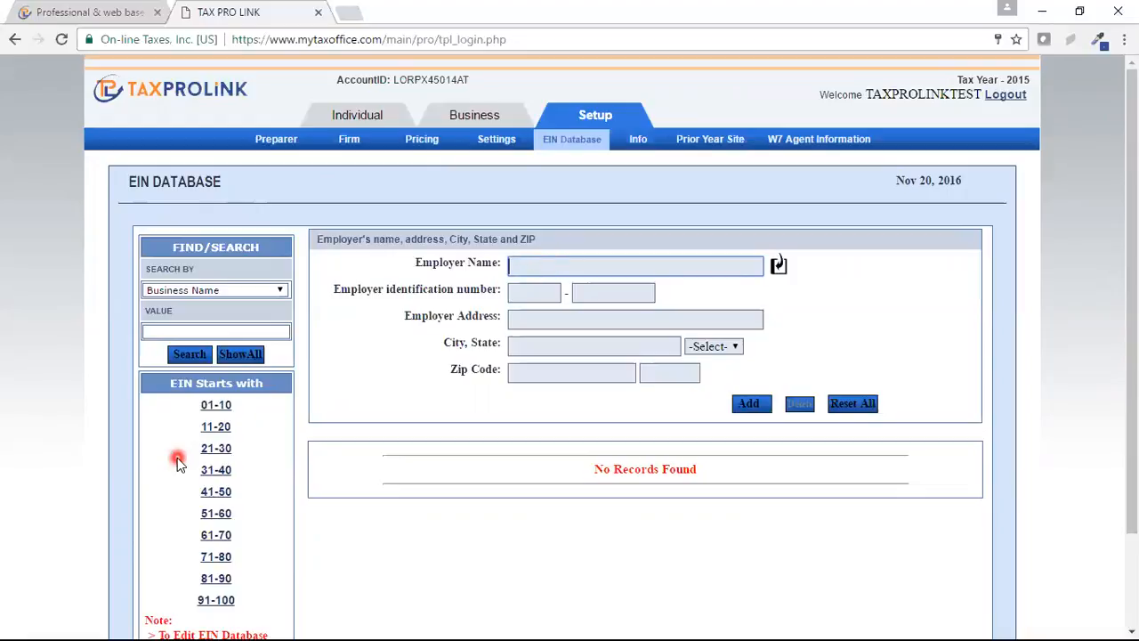
pyautogui.click(224, 451)
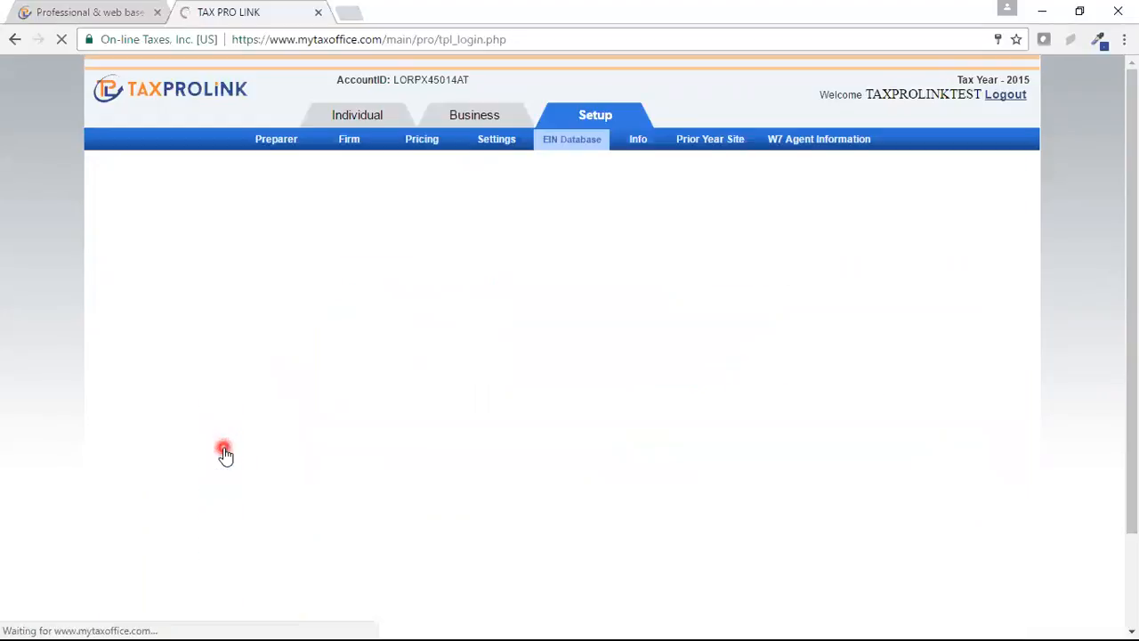
pyautogui.click(212, 561)
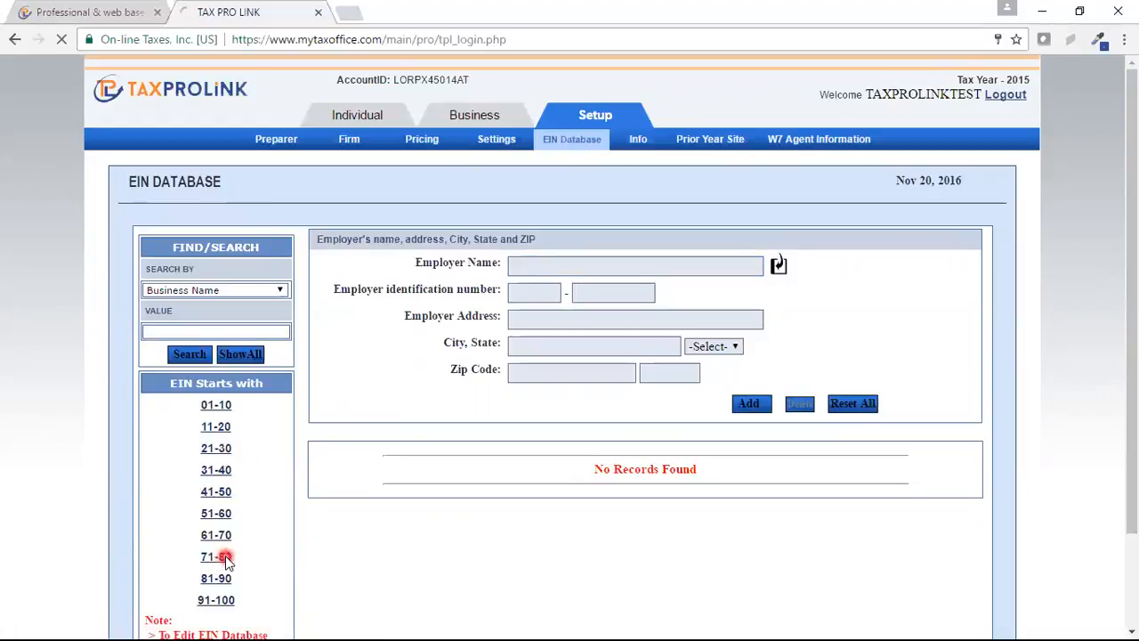
pyautogui.click(226, 577)
pyautogui.click(226, 601)
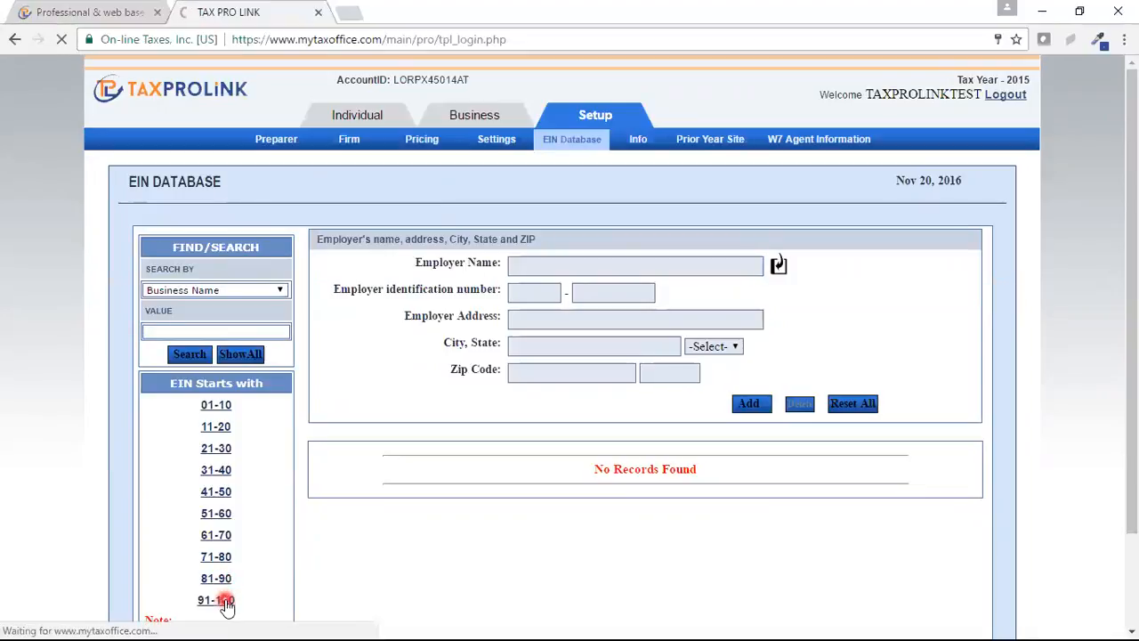
pyautogui.click(223, 510)
pyautogui.click(500, 447)
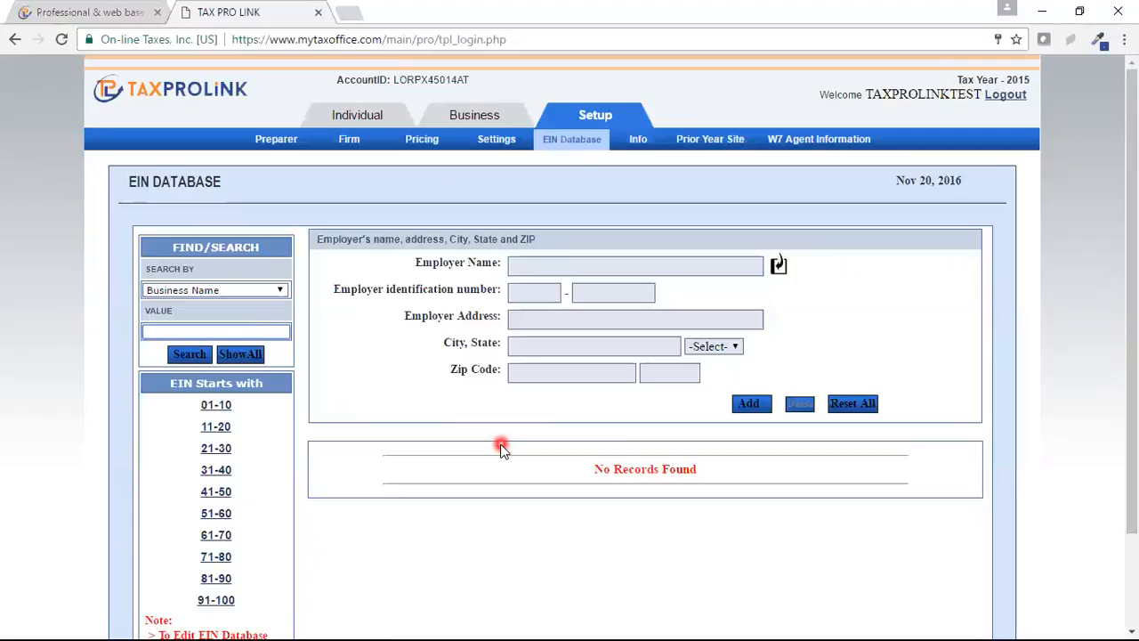
pyautogui.click(218, 471)
# Step: View the This month Preparers Login Summary logon report, then close its popup
pyautogui.click(293, 432)
pyautogui.click(641, 142)
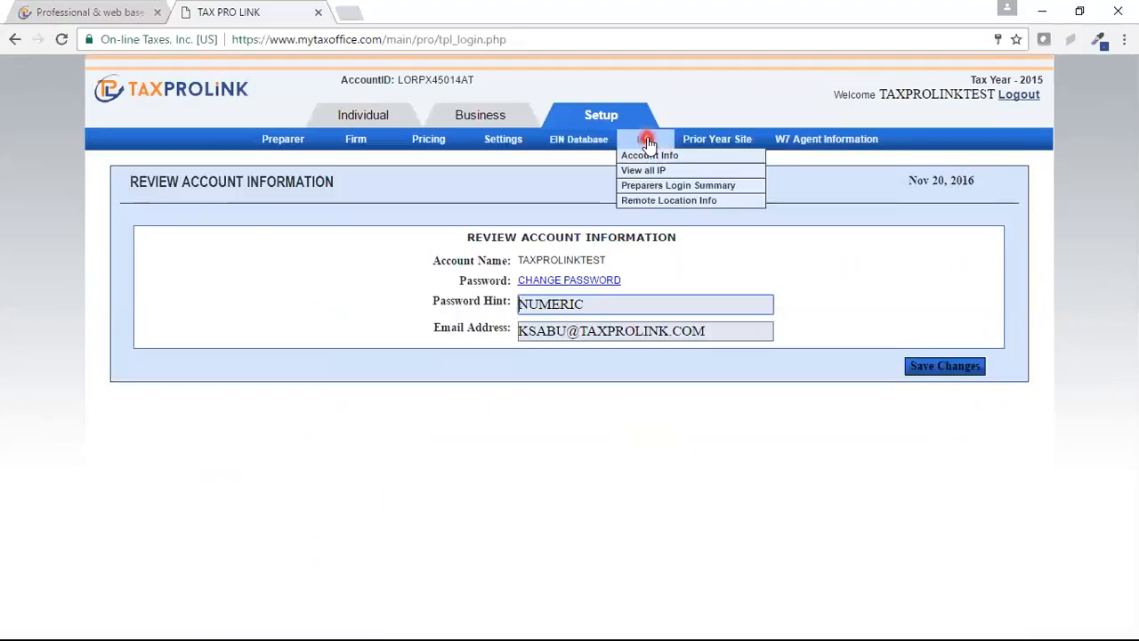
pyautogui.click(652, 194)
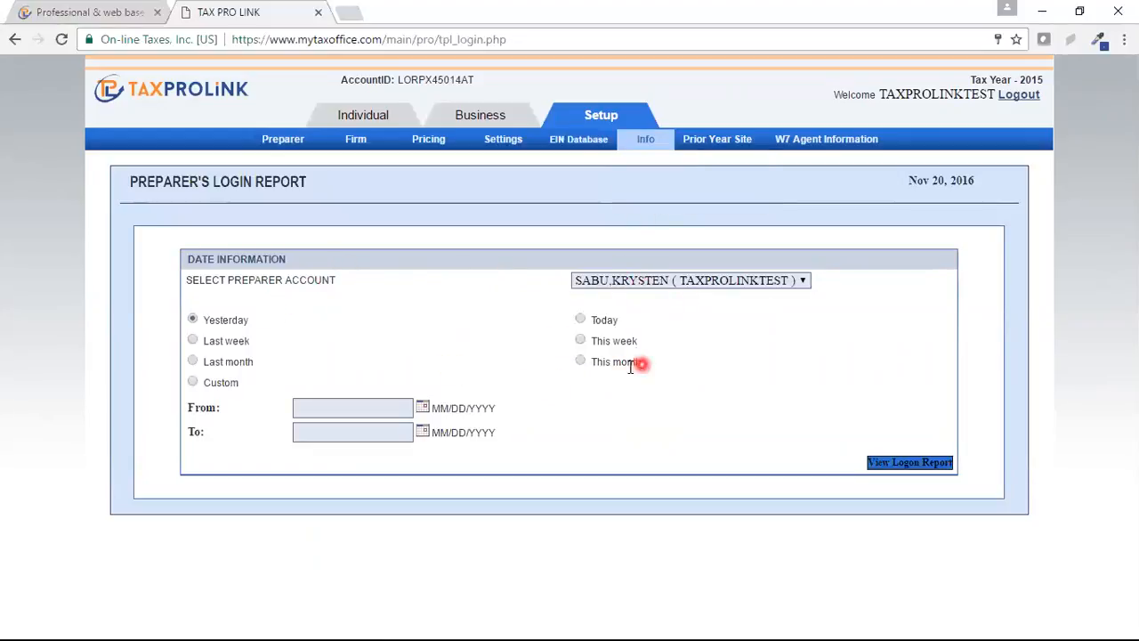
pyautogui.click(582, 361)
pyautogui.click(911, 465)
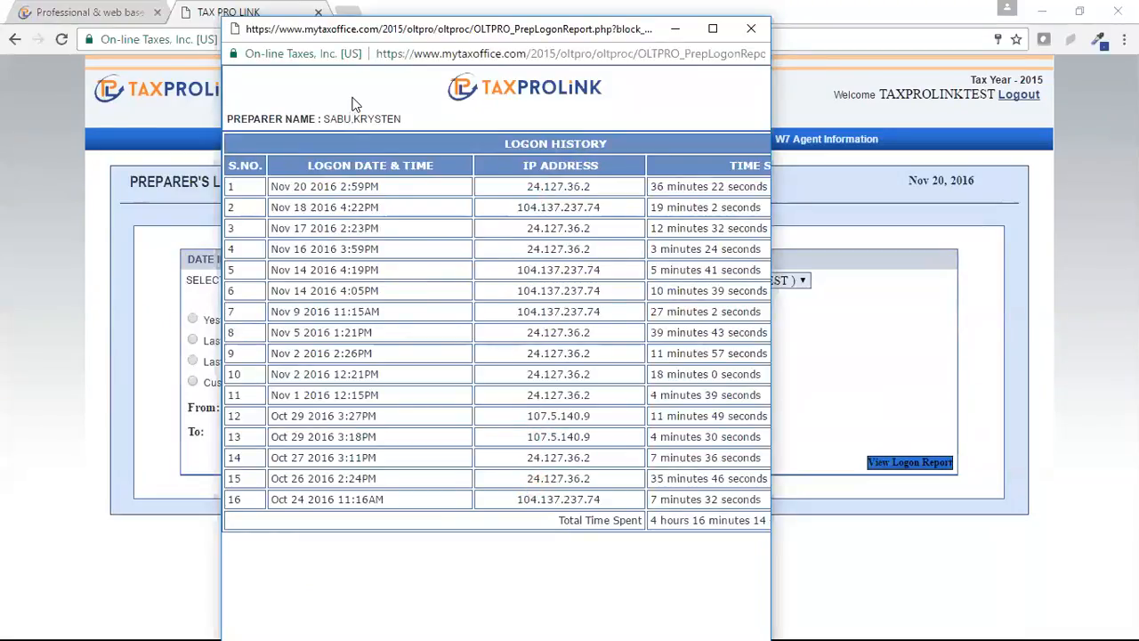
pyautogui.click(752, 29)
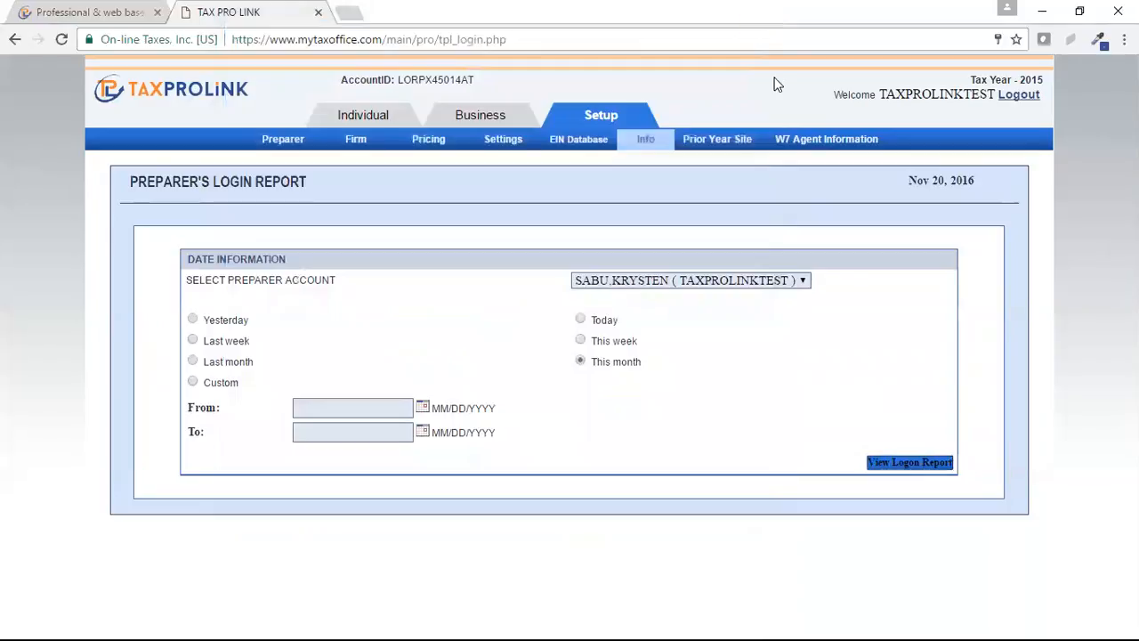
pyautogui.moveTo(646, 145)
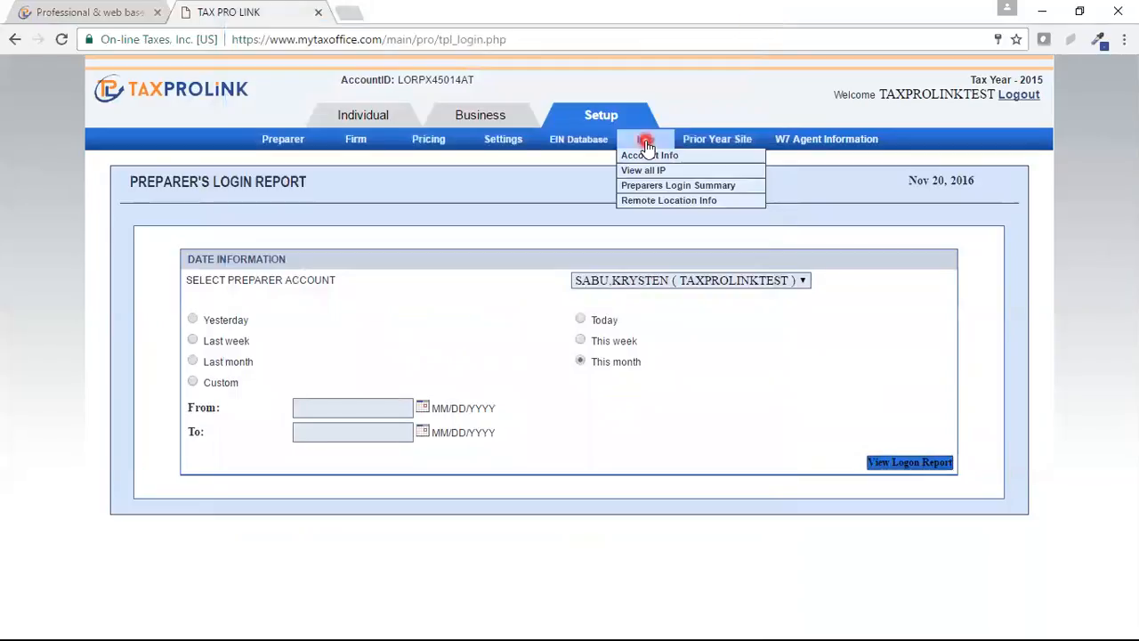
# Step: Confirm Remote Location Info lists no preparers, then open the Prior Year Site
pyautogui.click(673, 204)
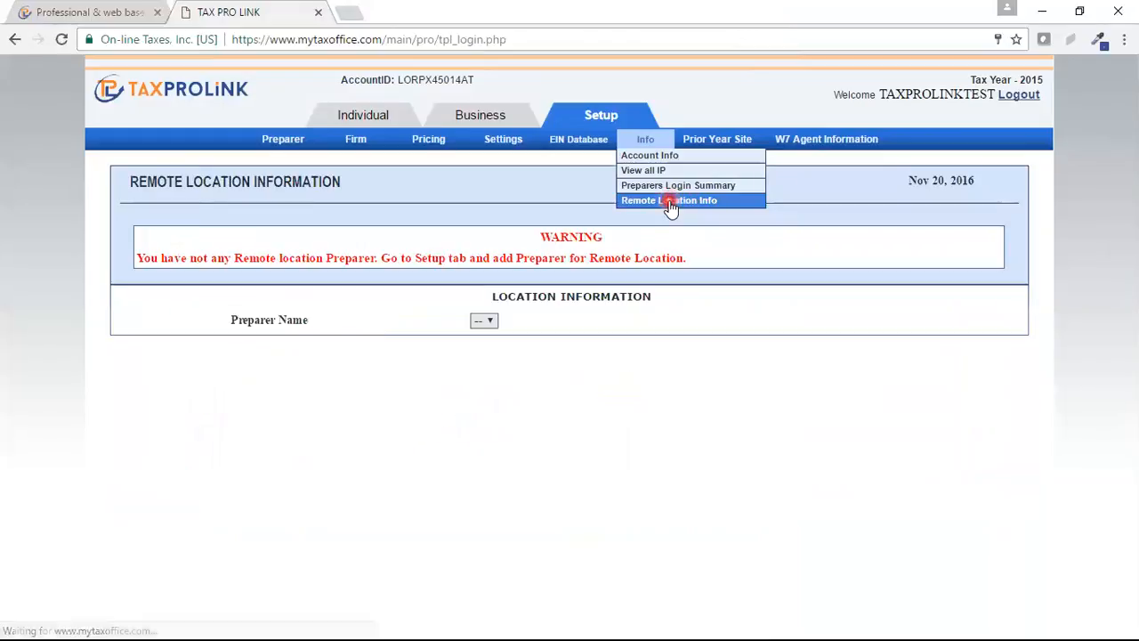
pyautogui.click(487, 321)
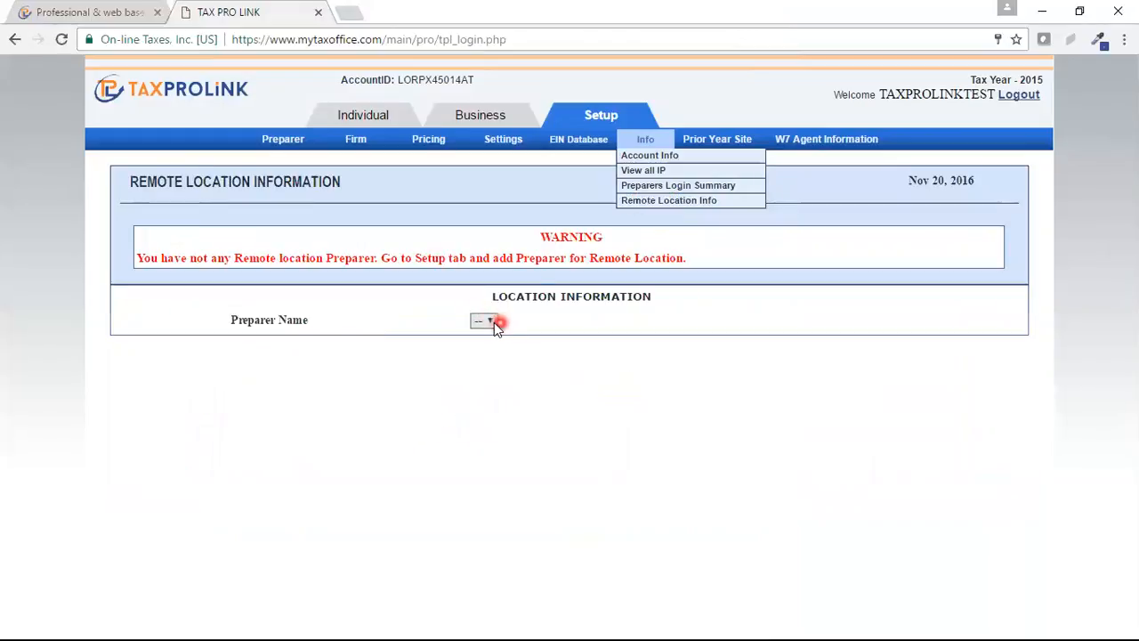
pyautogui.click(490, 321)
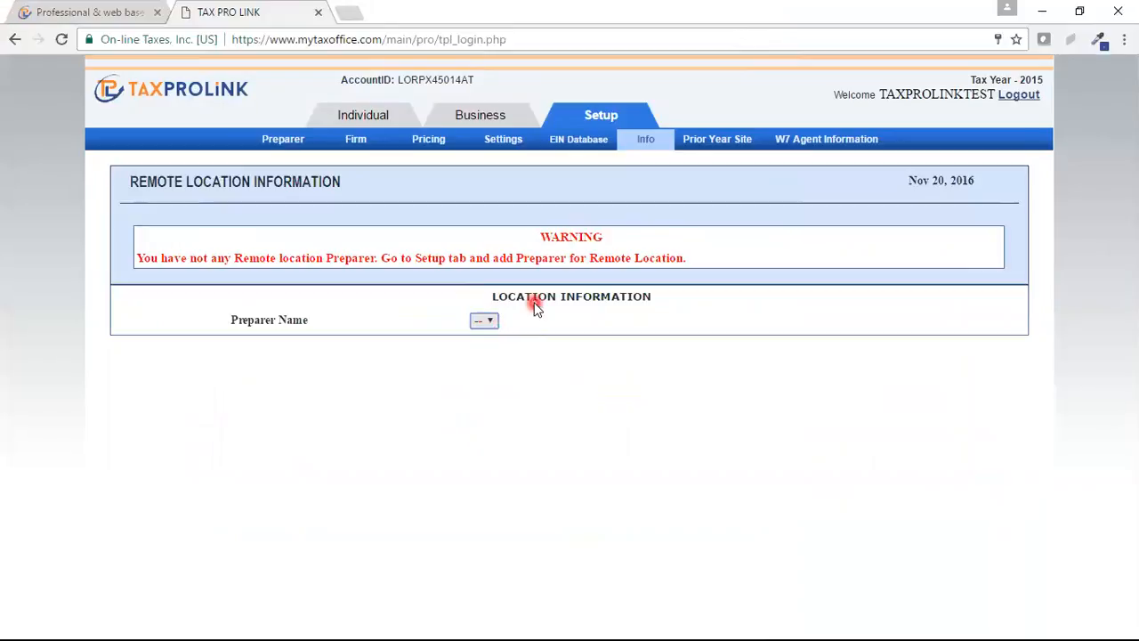
pyautogui.click(713, 145)
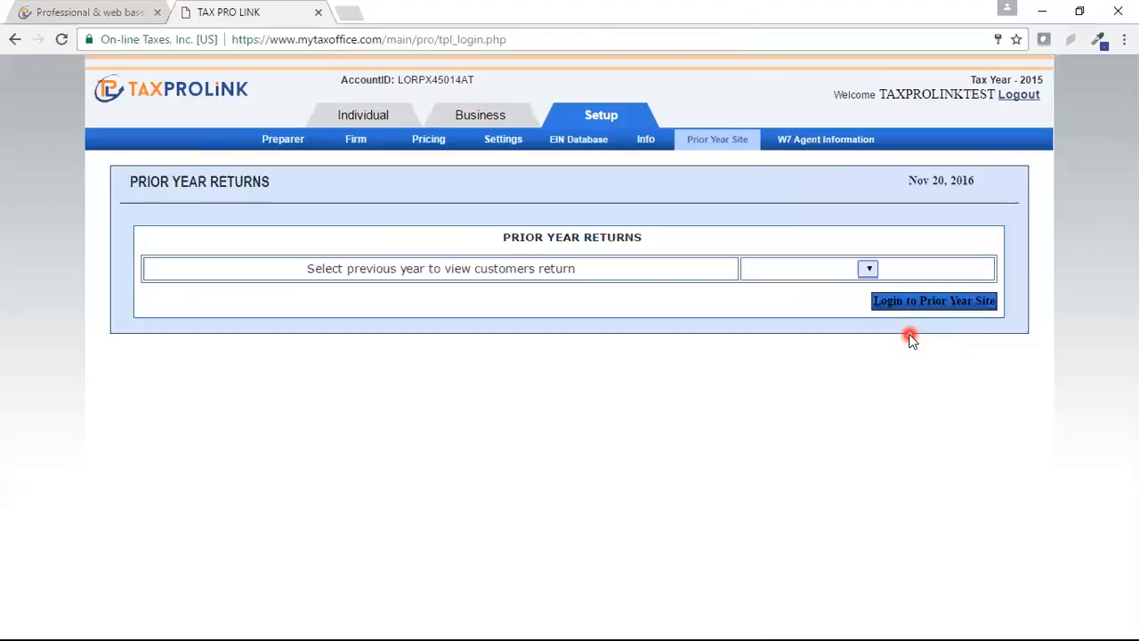
pyautogui.moveTo(281, 144)
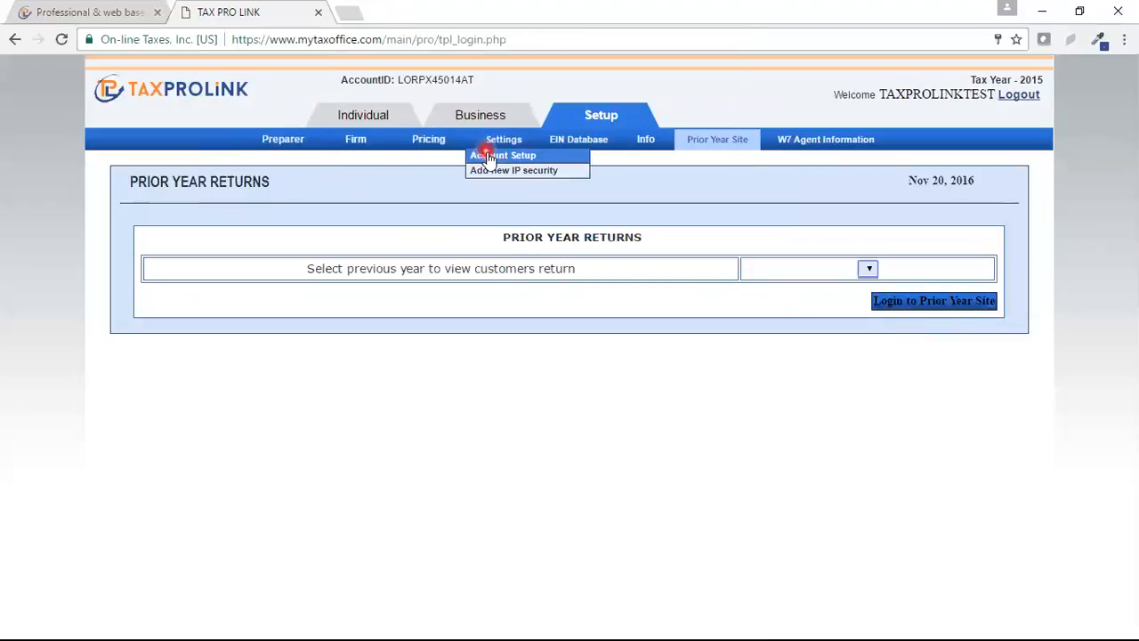
pyautogui.moveTo(428, 145)
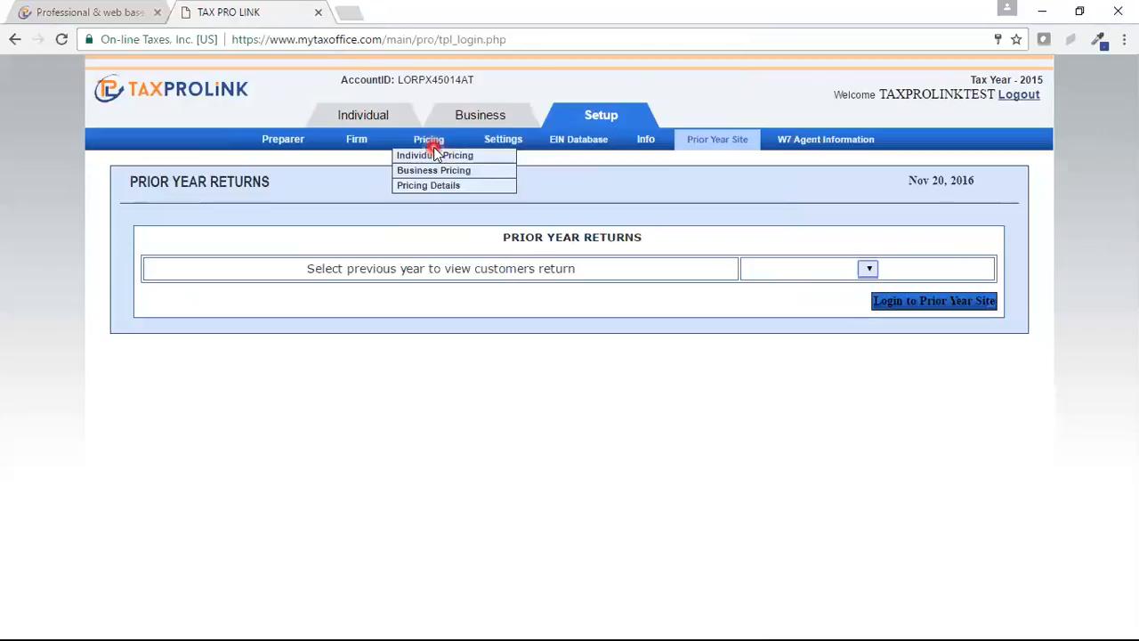
pyautogui.moveTo(356, 153)
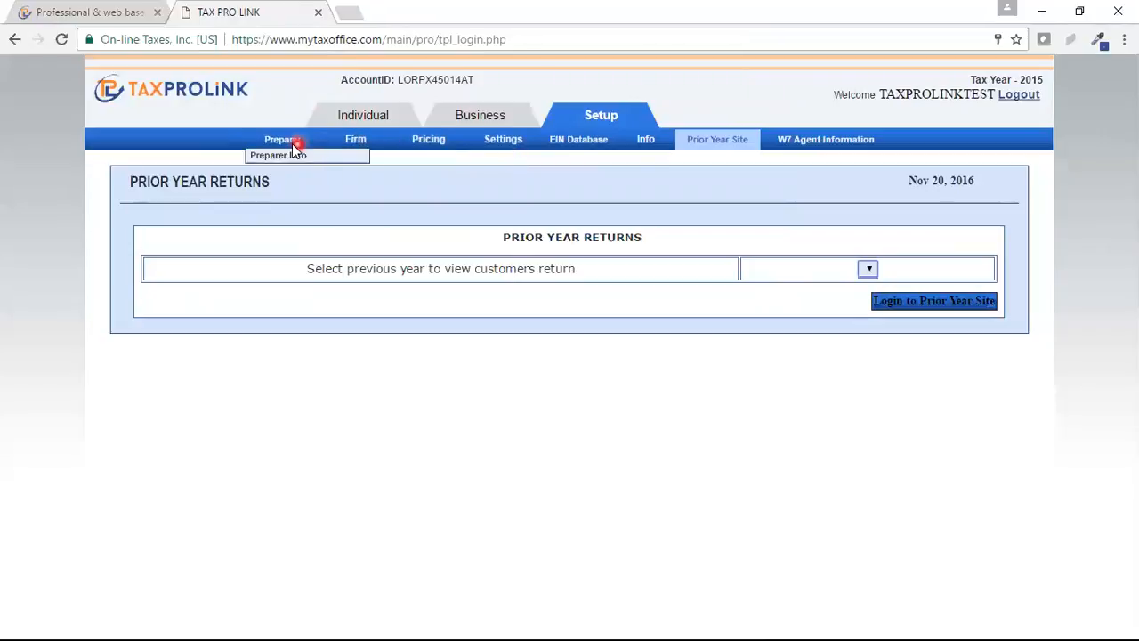